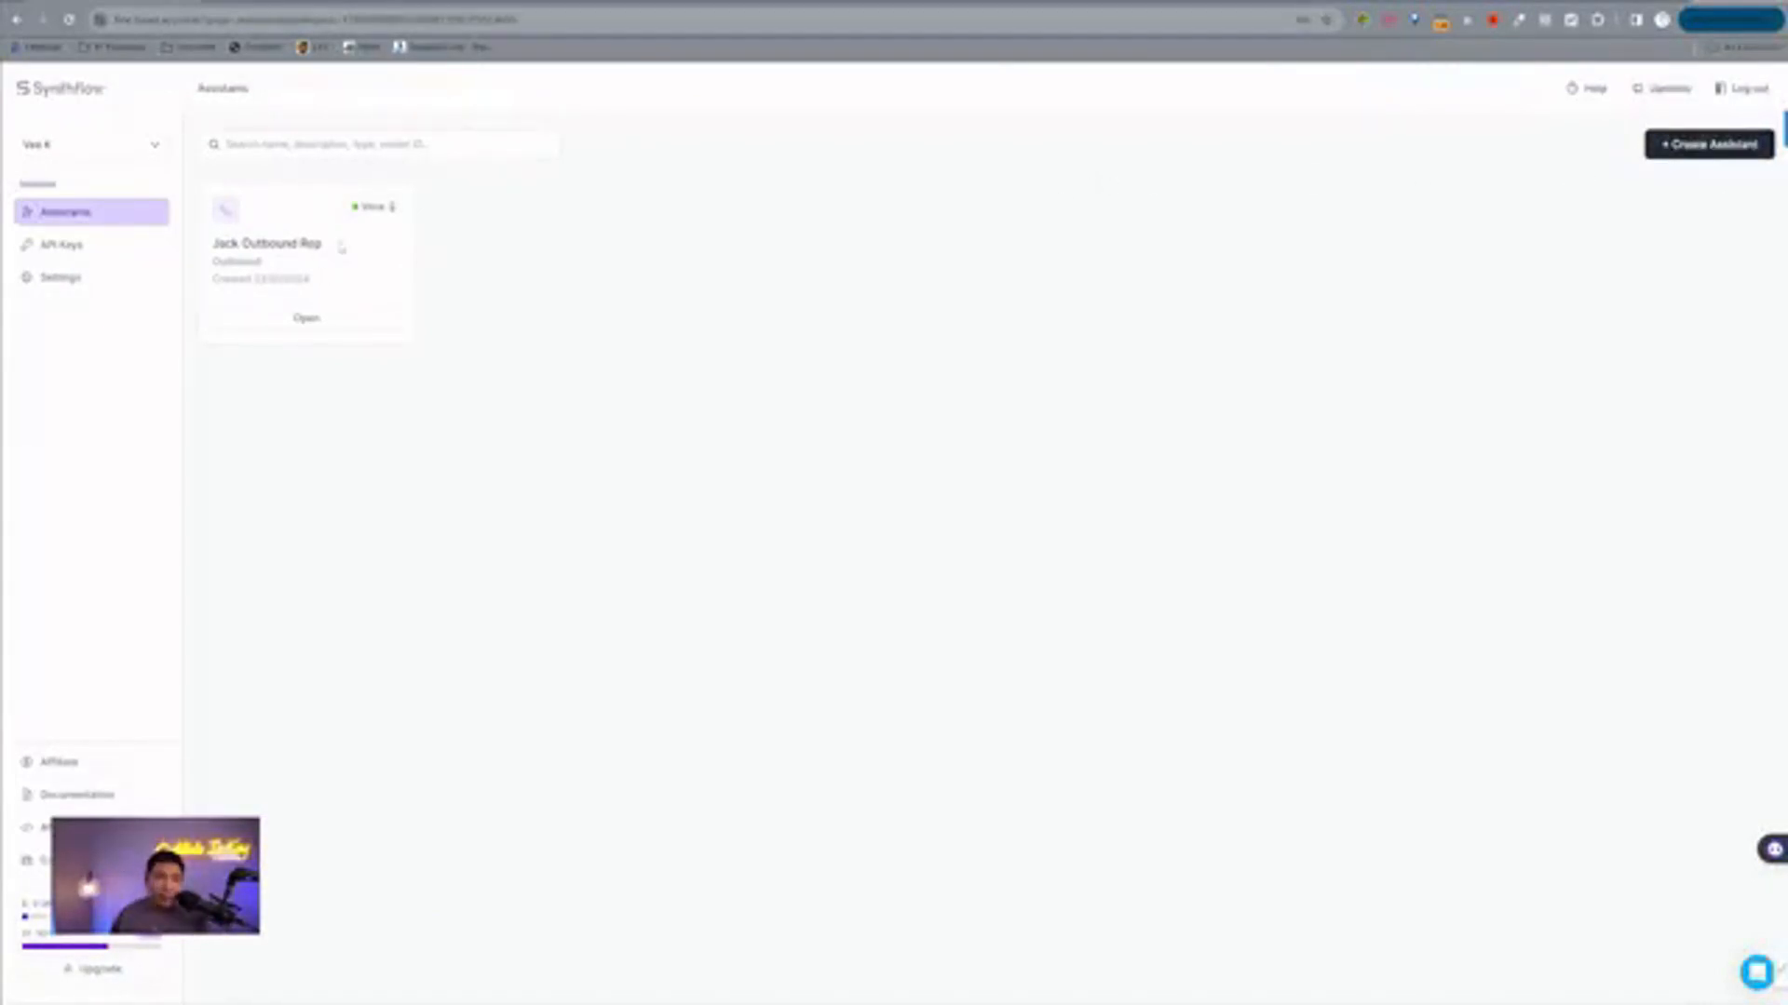
Open the Jack Outbound Rep assistant and go to the Name field in its configuration settings.
{"action": "left_click", "coordinate": [331, 319]}
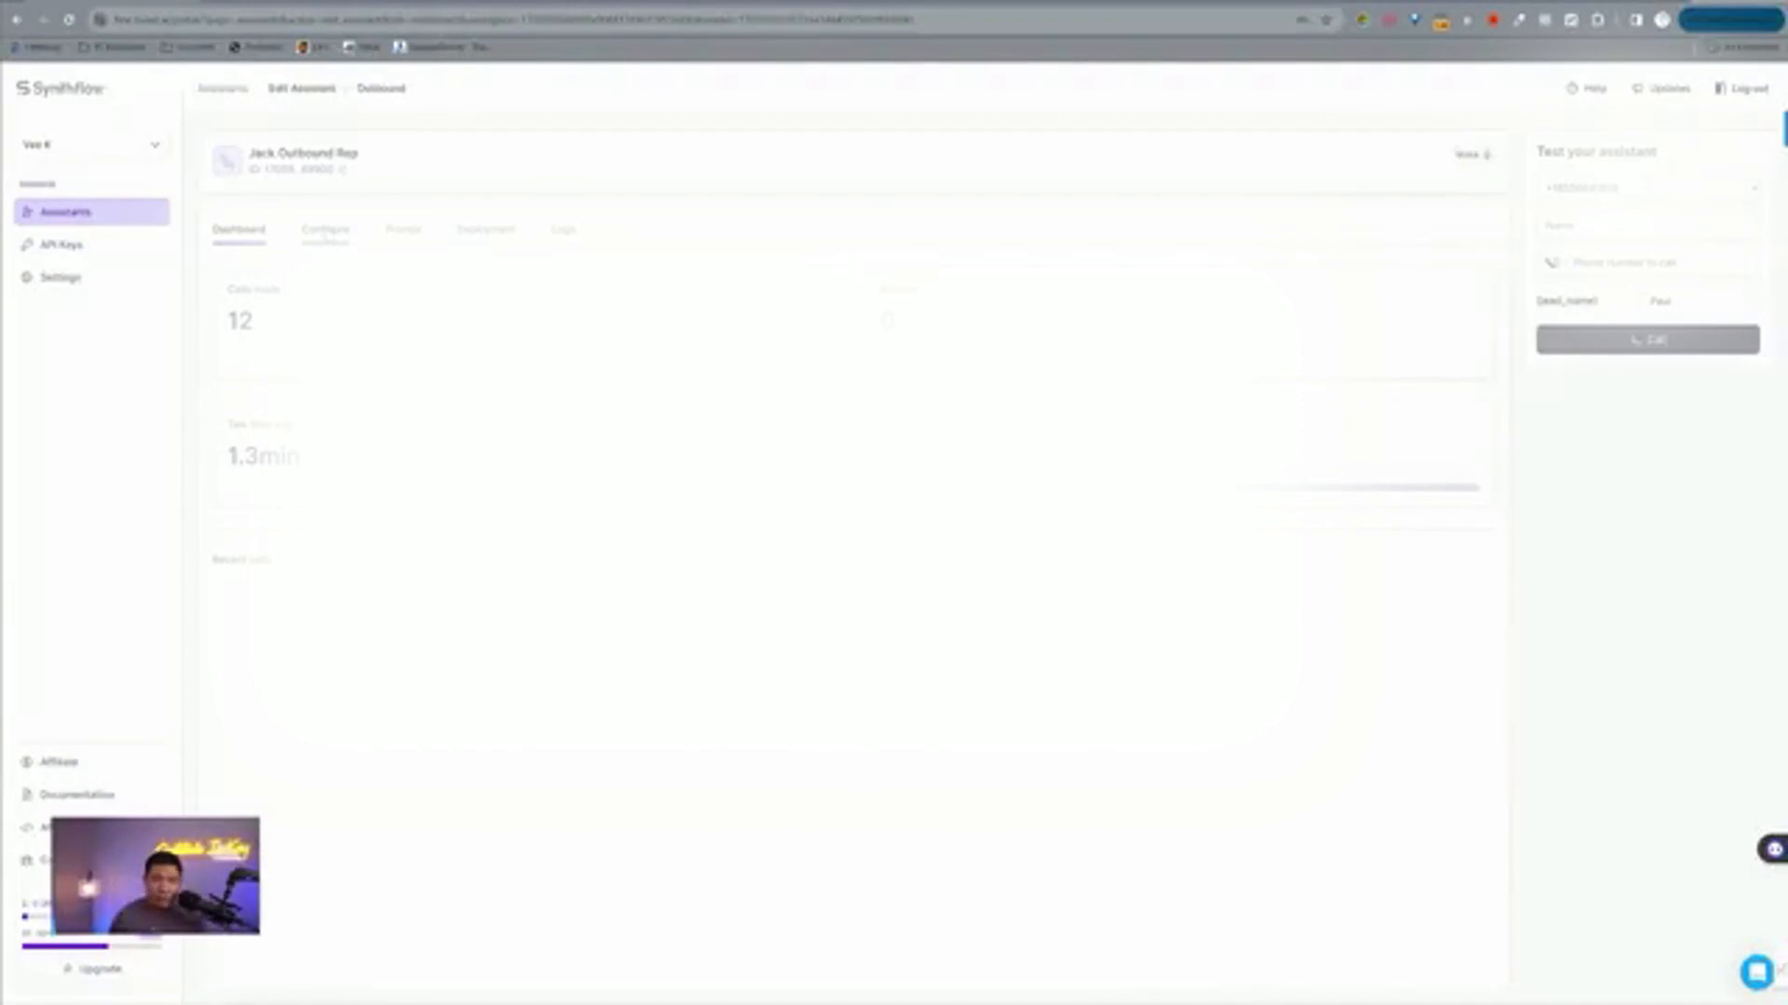
{"action": "left_click", "coordinate": [325, 229]}
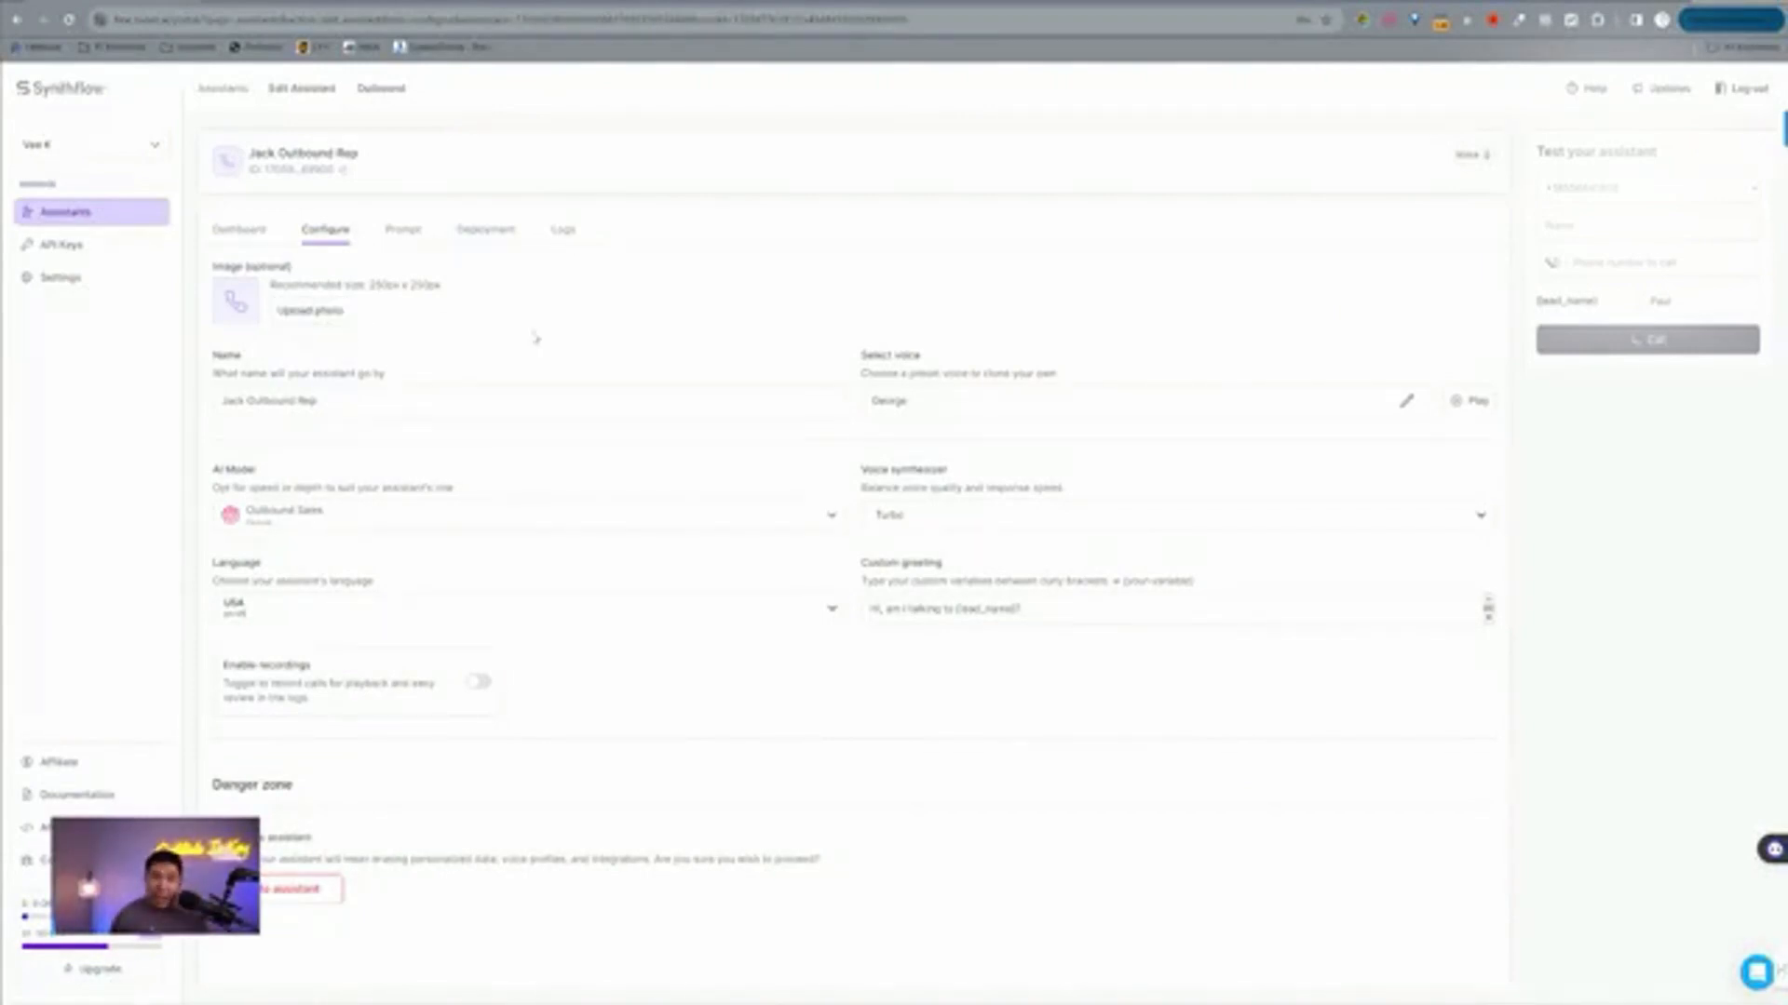
{"action": "left_click", "coordinate": [340, 407]}
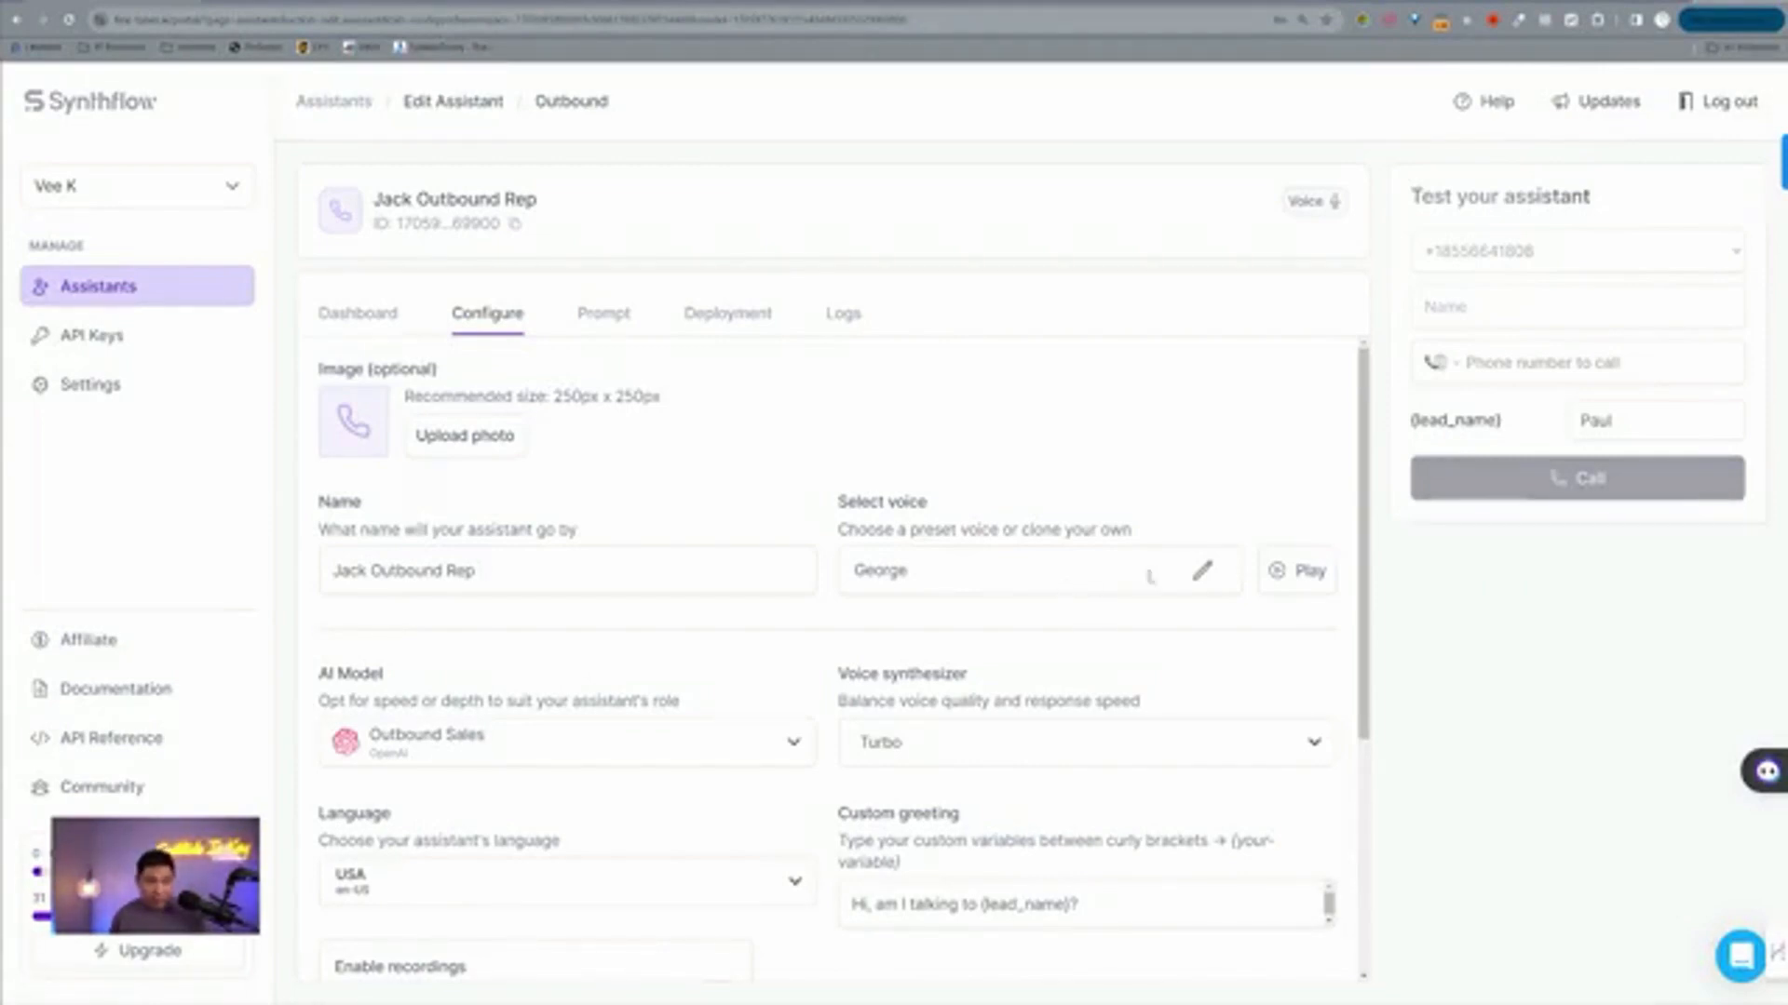
Browse the preset voices available for the assistant and play the sample of the British Knightley narrator voice.
{"action": "left_click", "coordinate": [1202, 575]}
{"action": "left_click", "coordinate": [1729, 200]}
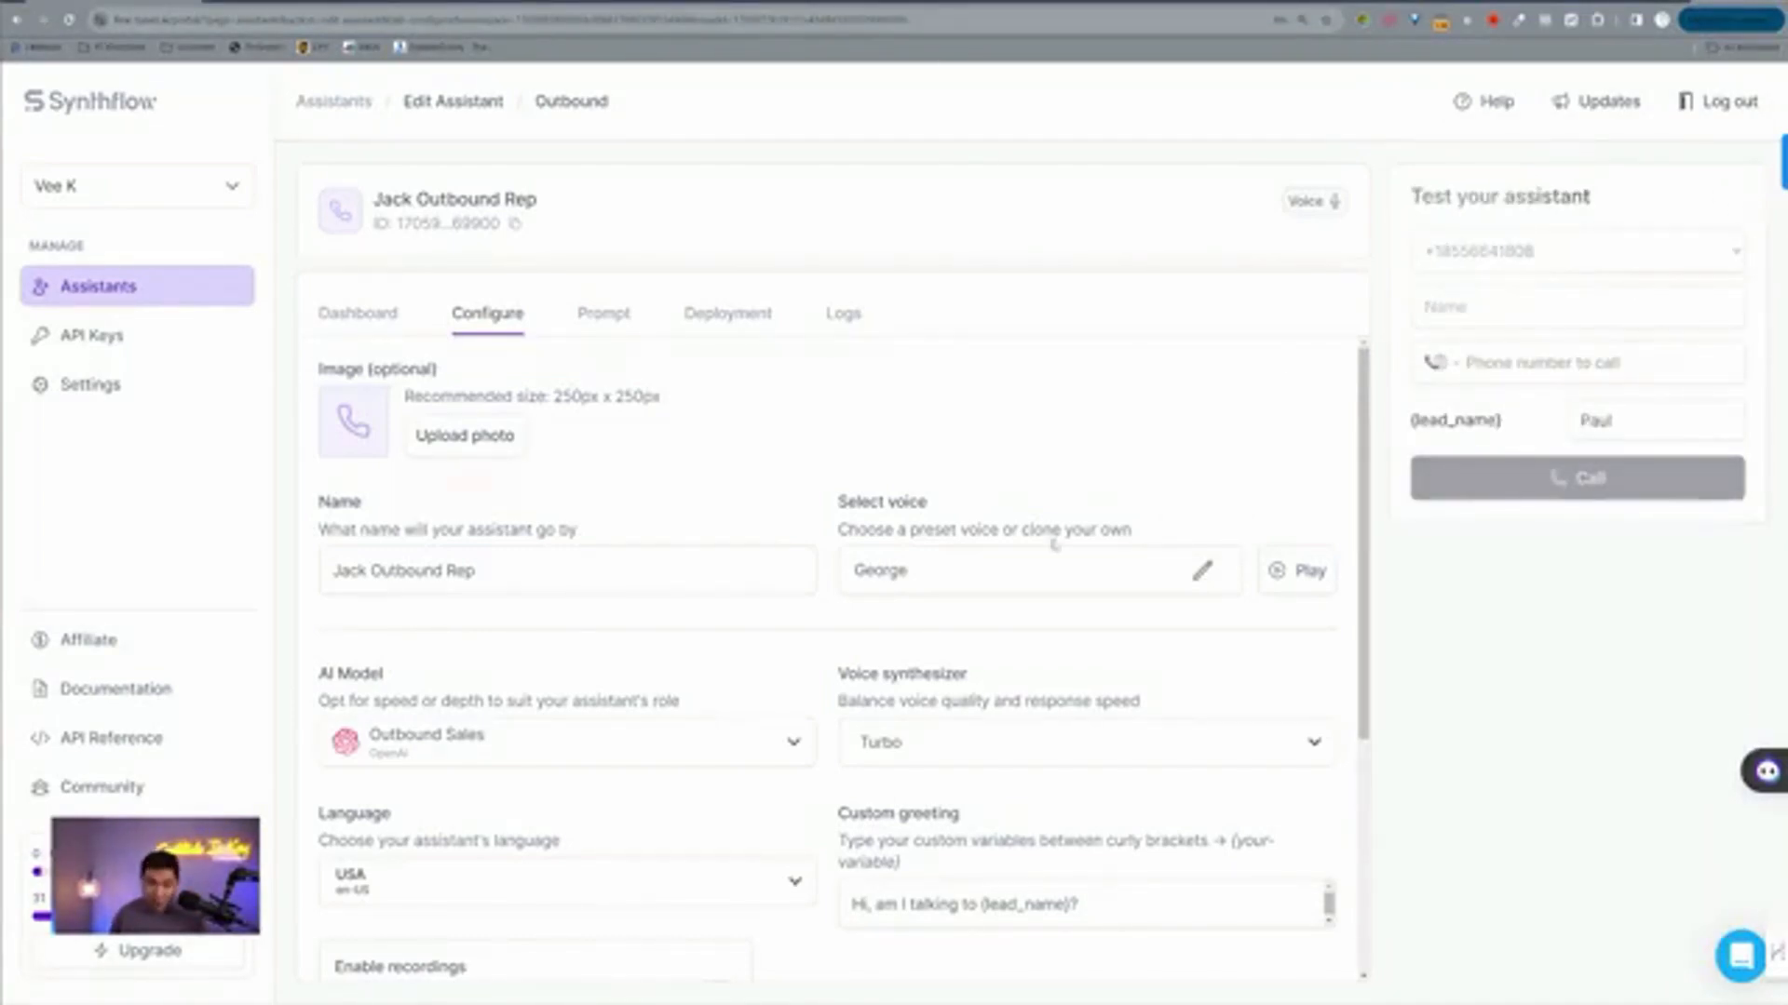
{"action": "left_click", "coordinate": [1202, 571]}
{"action": "scroll", "coordinate": [1517, 551], "scroll_direction": "down", "scroll_amount": 8}
{"action": "scroll", "coordinate": [1532, 596], "scroll_direction": "up", "scroll_amount": 3}
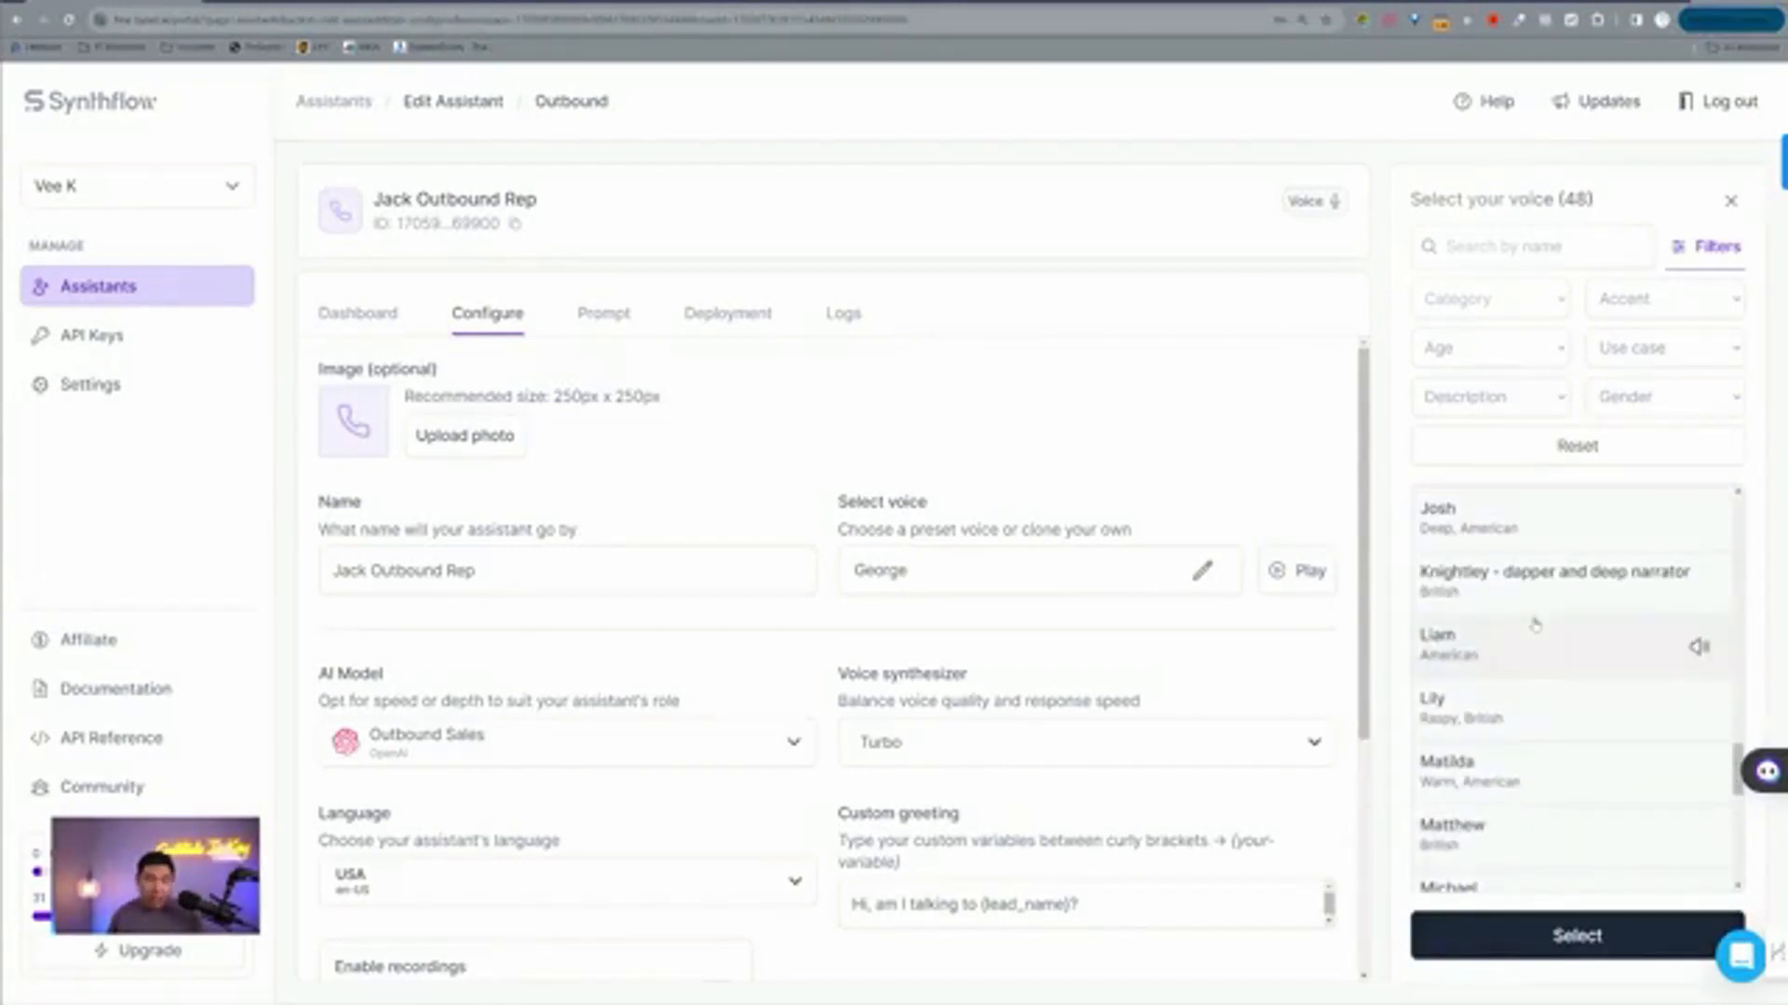
{"action": "left_click", "coordinate": [1703, 599]}
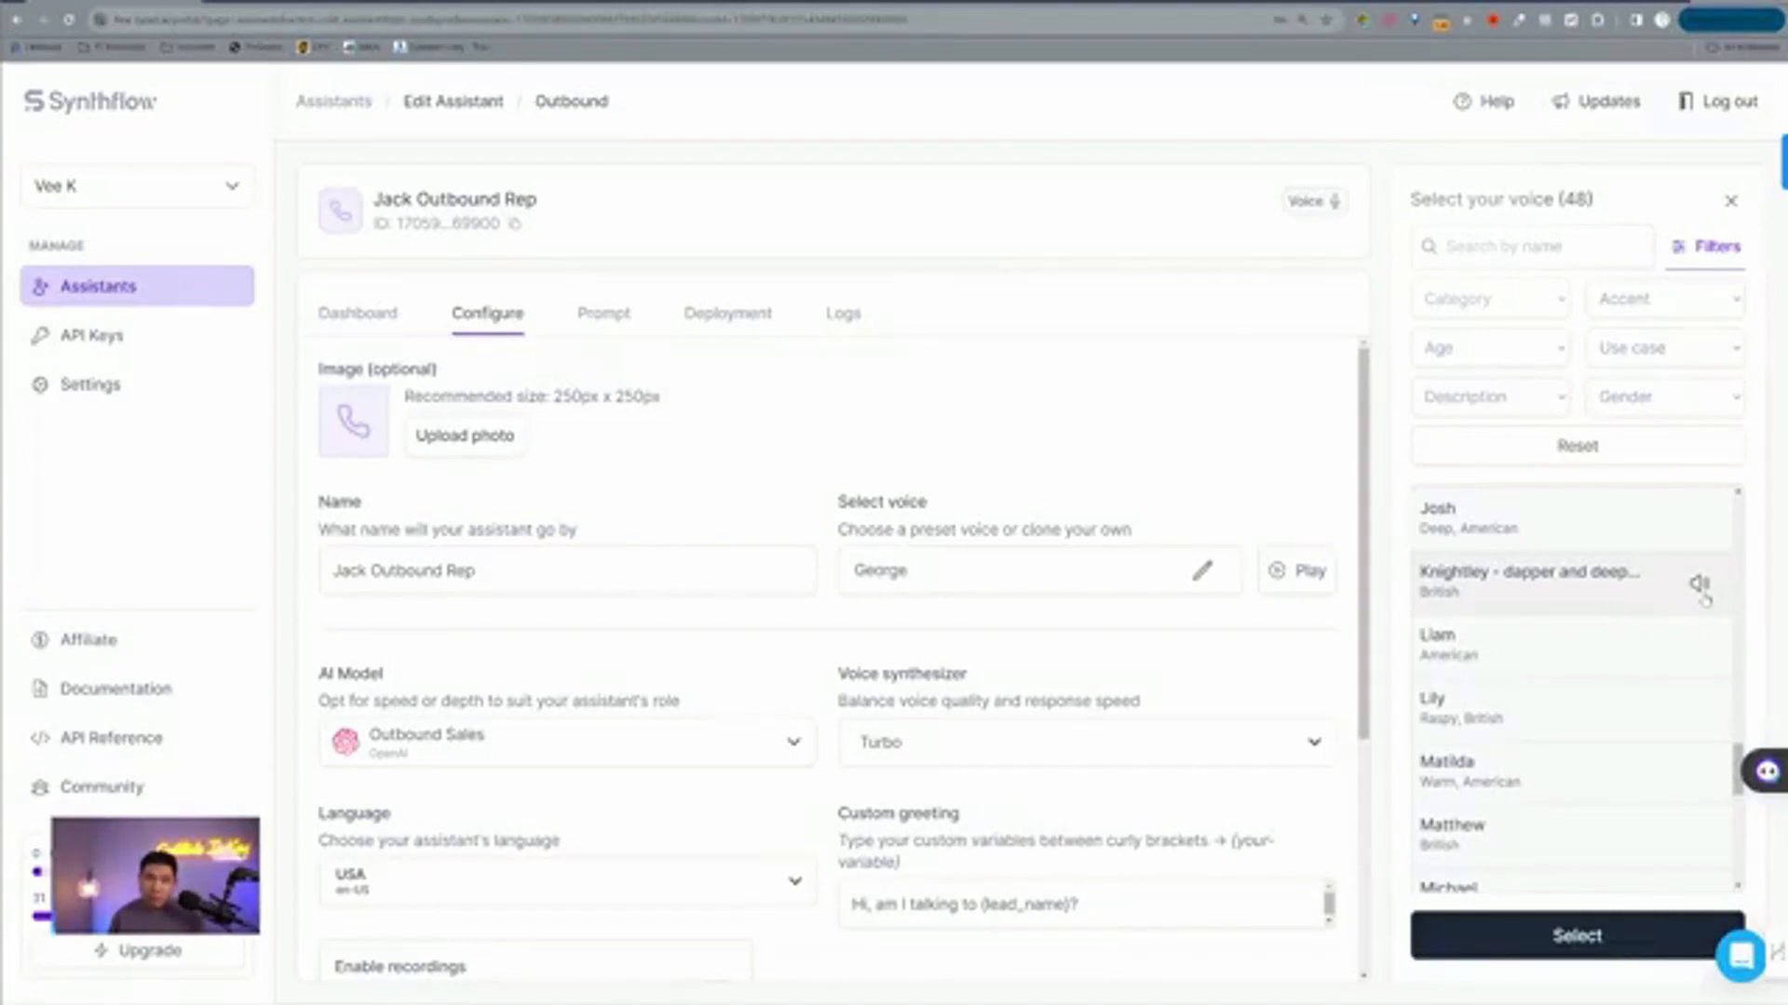
Look through the rest of the voice list and play the samples of the Alaina and Adam voices.
{"action": "scroll", "coordinate": [1638, 699], "scroll_direction": "down", "scroll_amount": 5}
{"action": "scroll", "coordinate": [1639, 699], "scroll_direction": "down", "scroll_amount": 2}
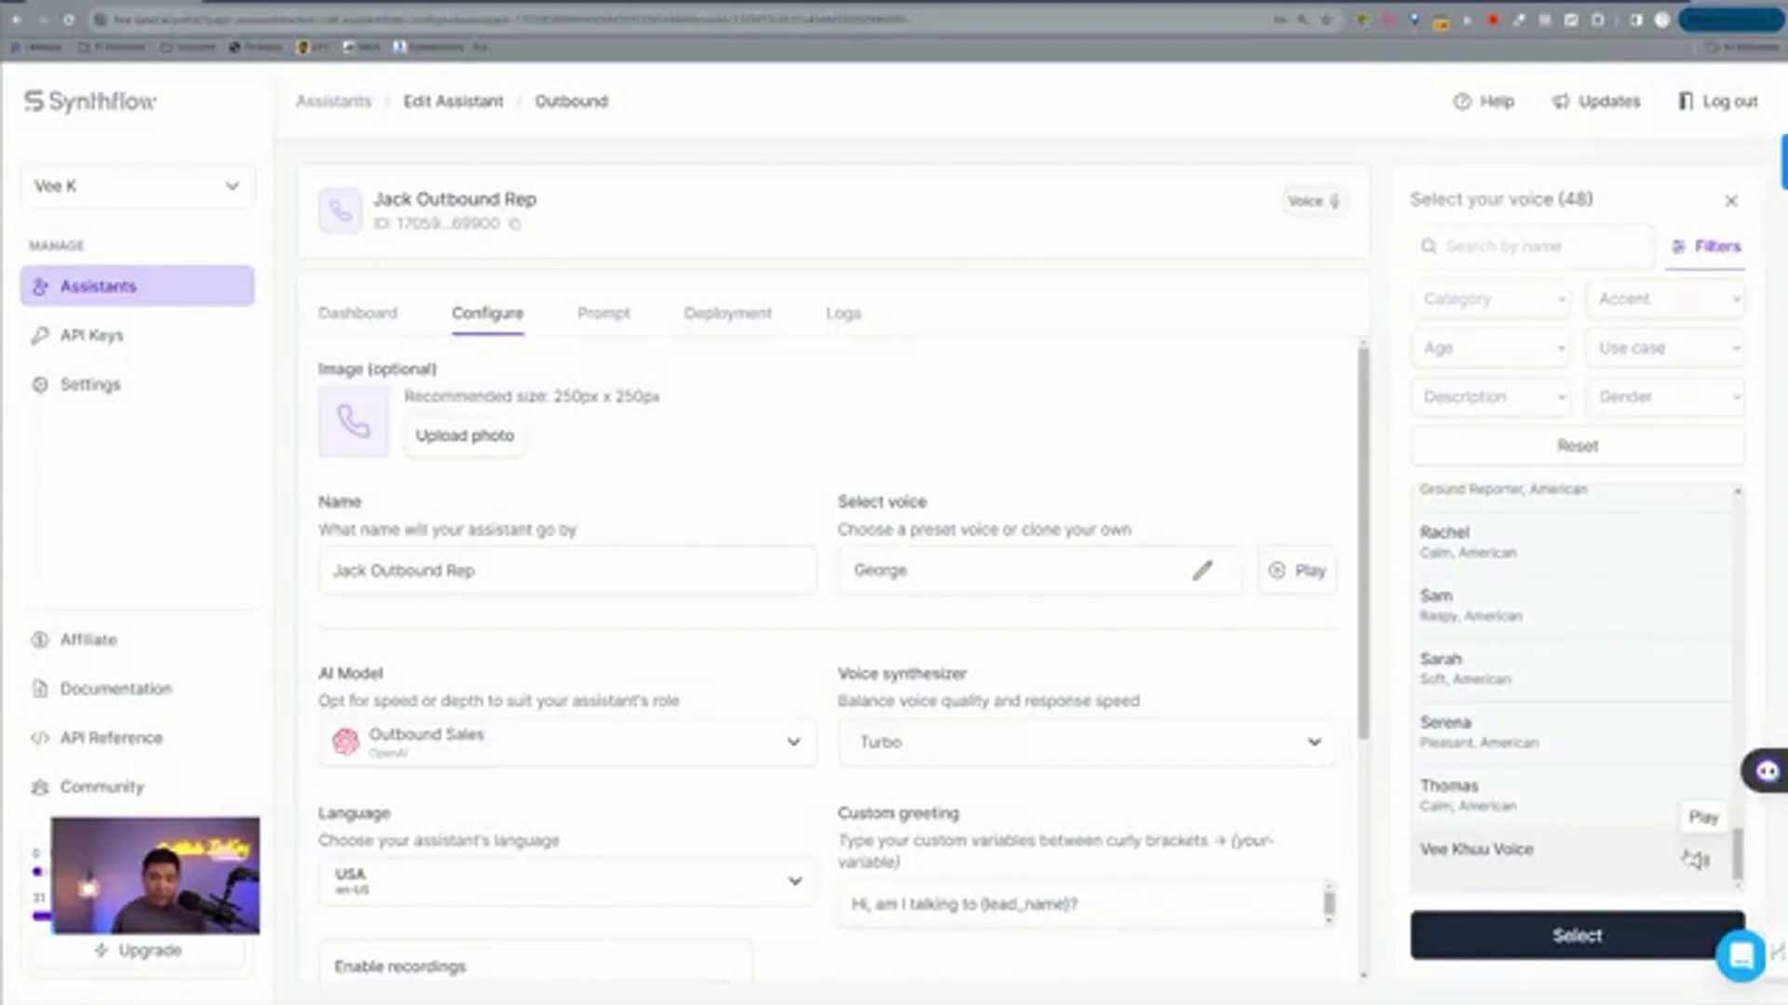
{"action": "scroll", "coordinate": [1694, 858], "scroll_direction": "up", "scroll_amount": 5}
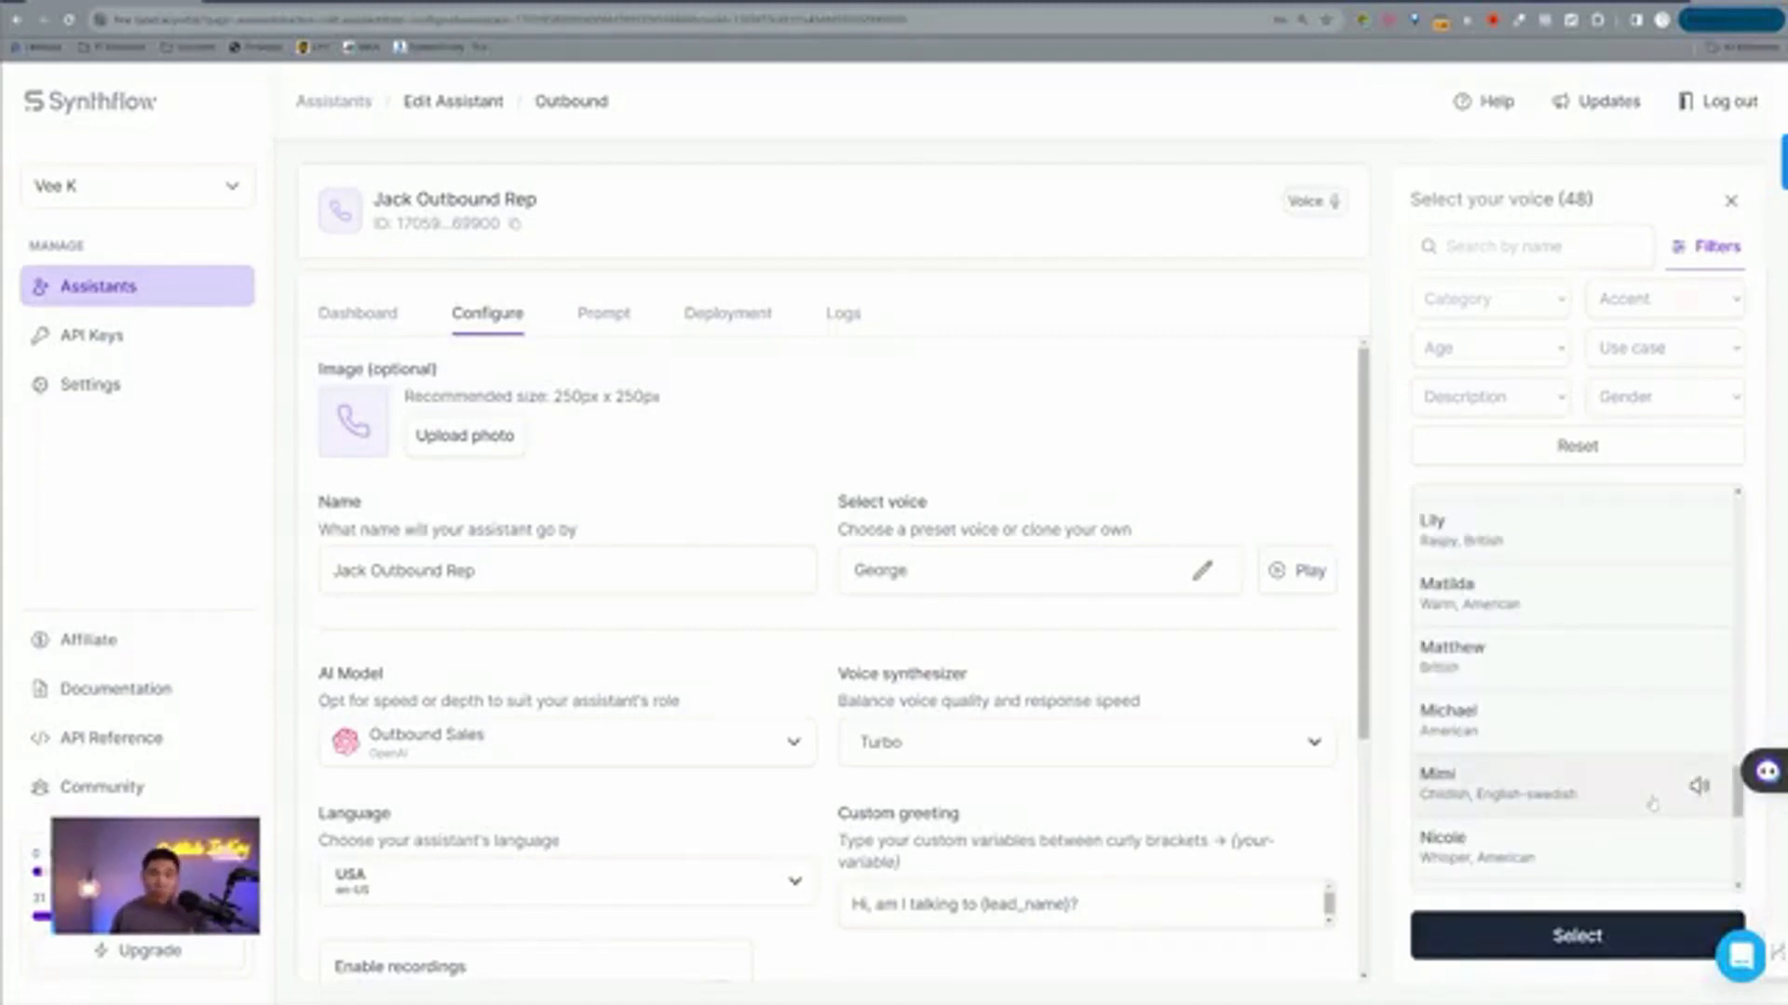
{"action": "scroll", "coordinate": [1648, 798], "scroll_direction": "up", "scroll_amount": 15}
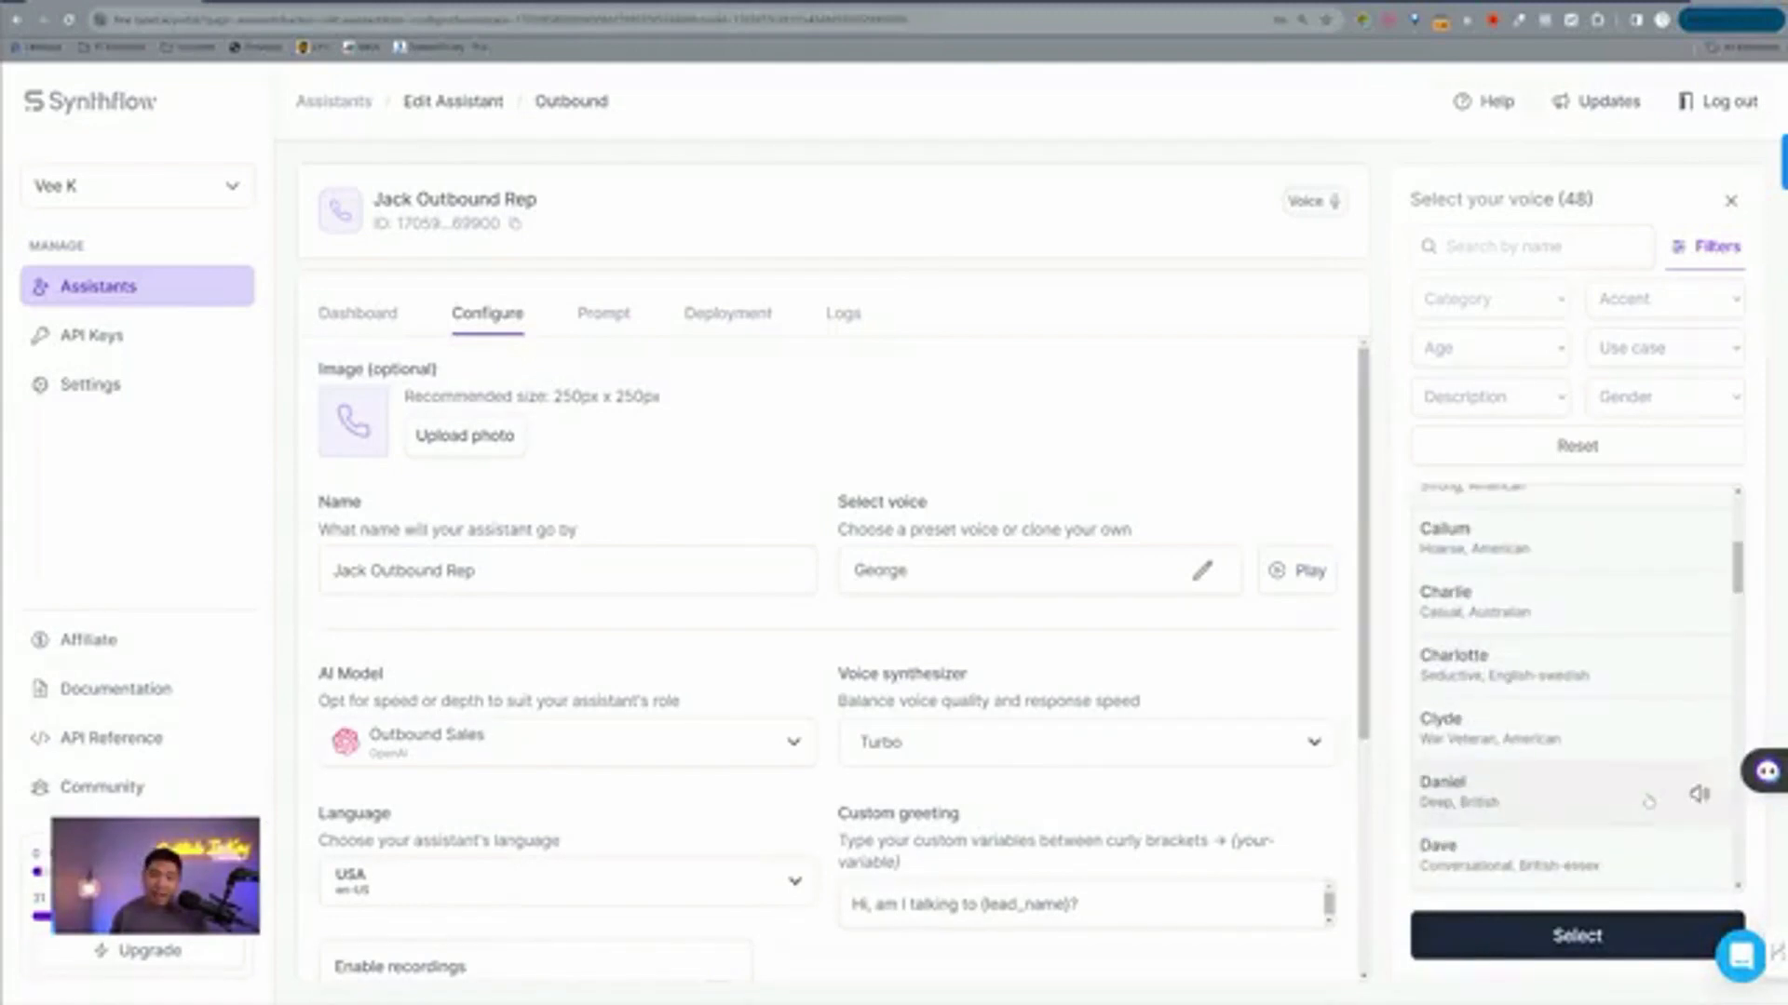
{"action": "scroll", "coordinate": [1662, 745], "scroll_direction": "up", "scroll_amount": 5}
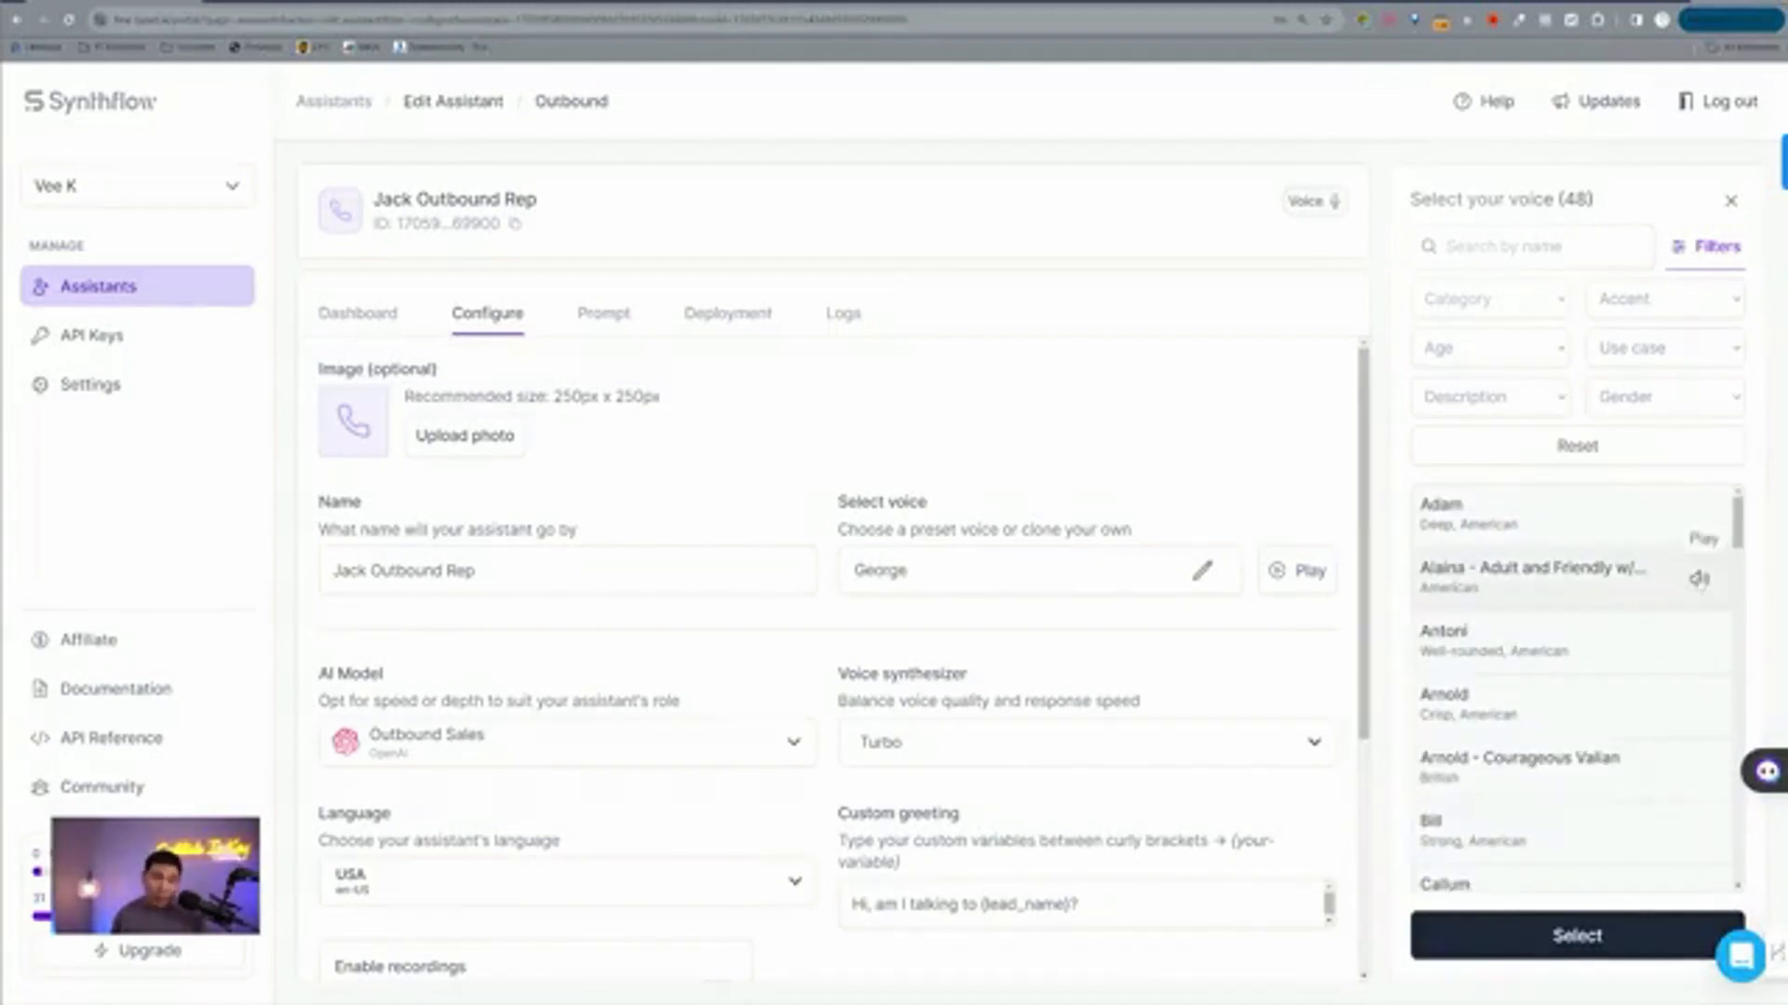
{"action": "left_click", "coordinate": [1697, 582]}
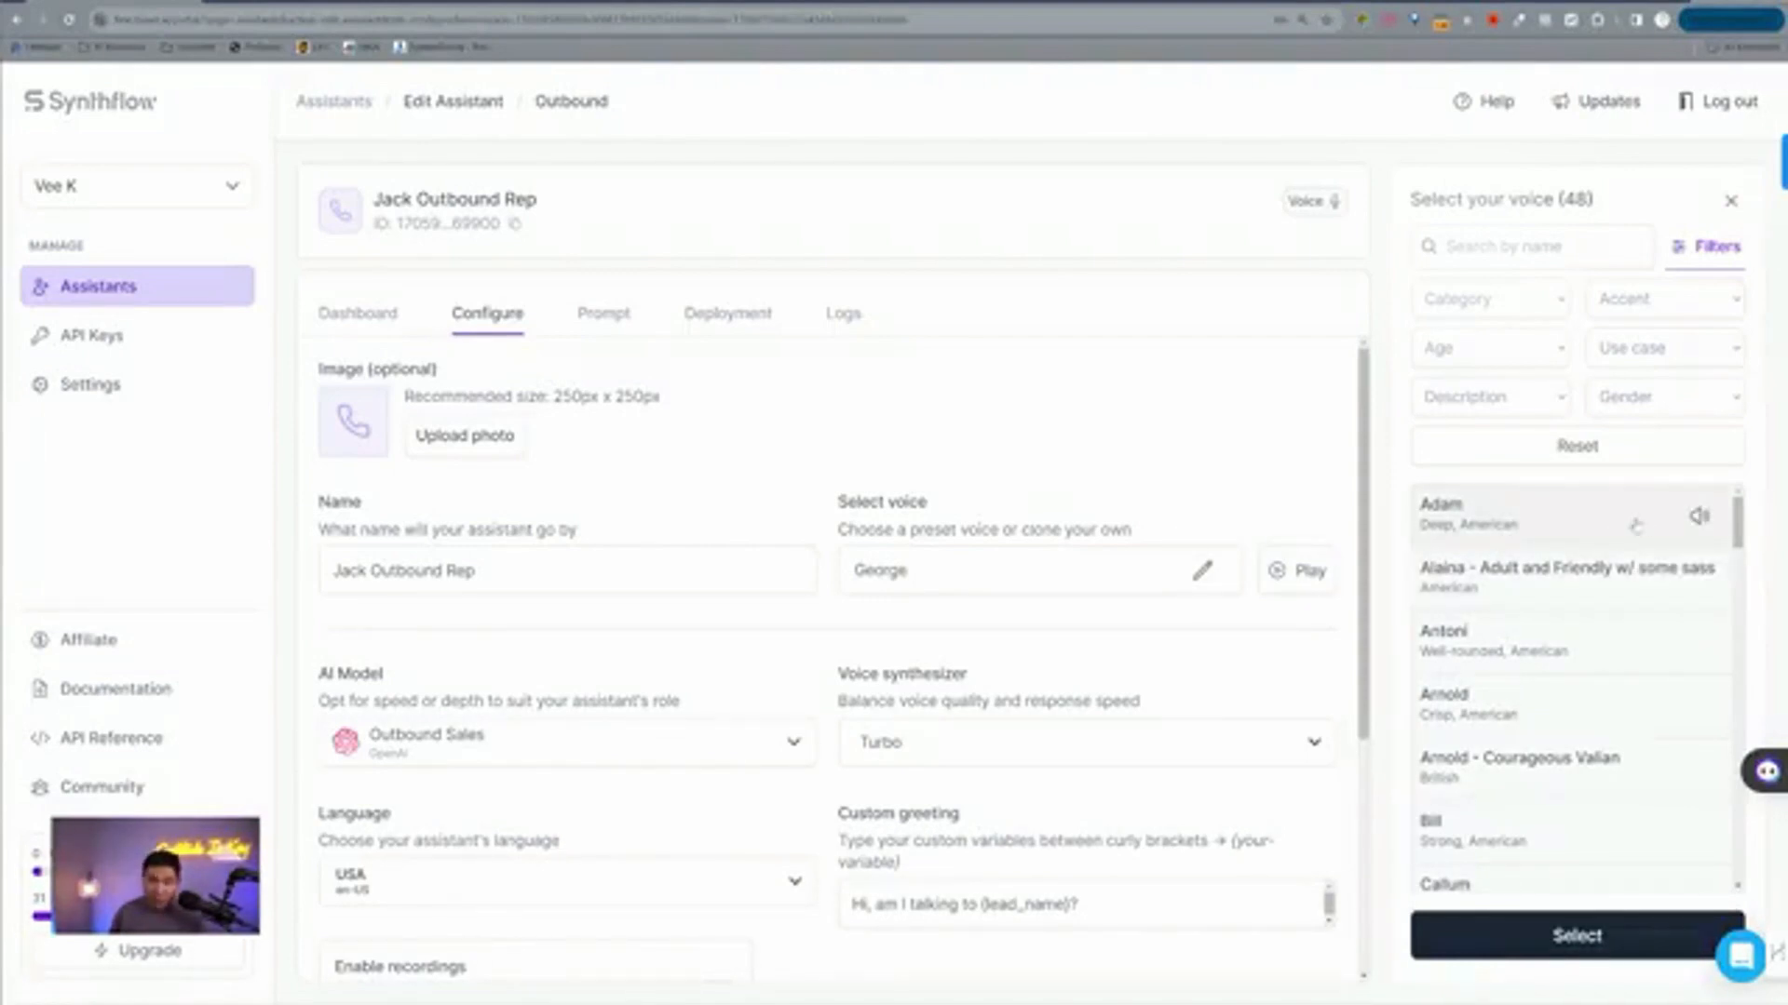
{"action": "left_click", "coordinate": [1699, 516]}
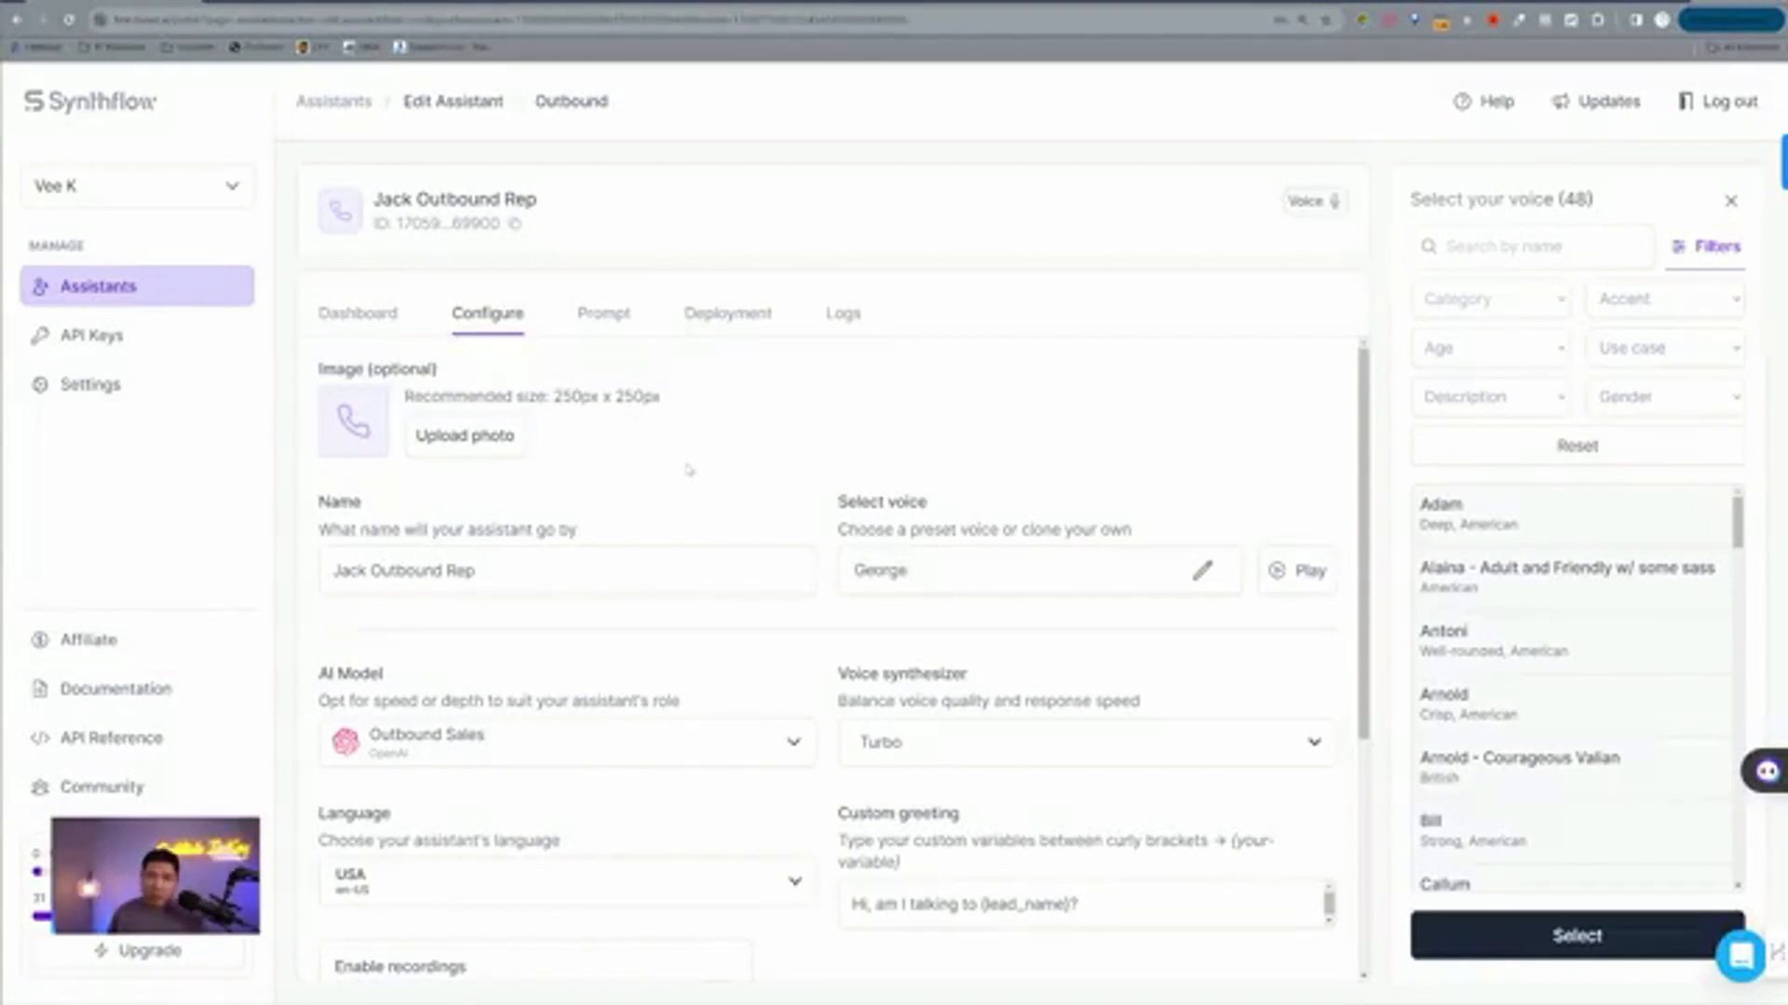
Choose the finetuned Outbound Sales LLM as the assistant's AI model.
{"action": "scroll", "coordinate": [689, 471], "scroll_direction": "down", "scroll_amount": 2}
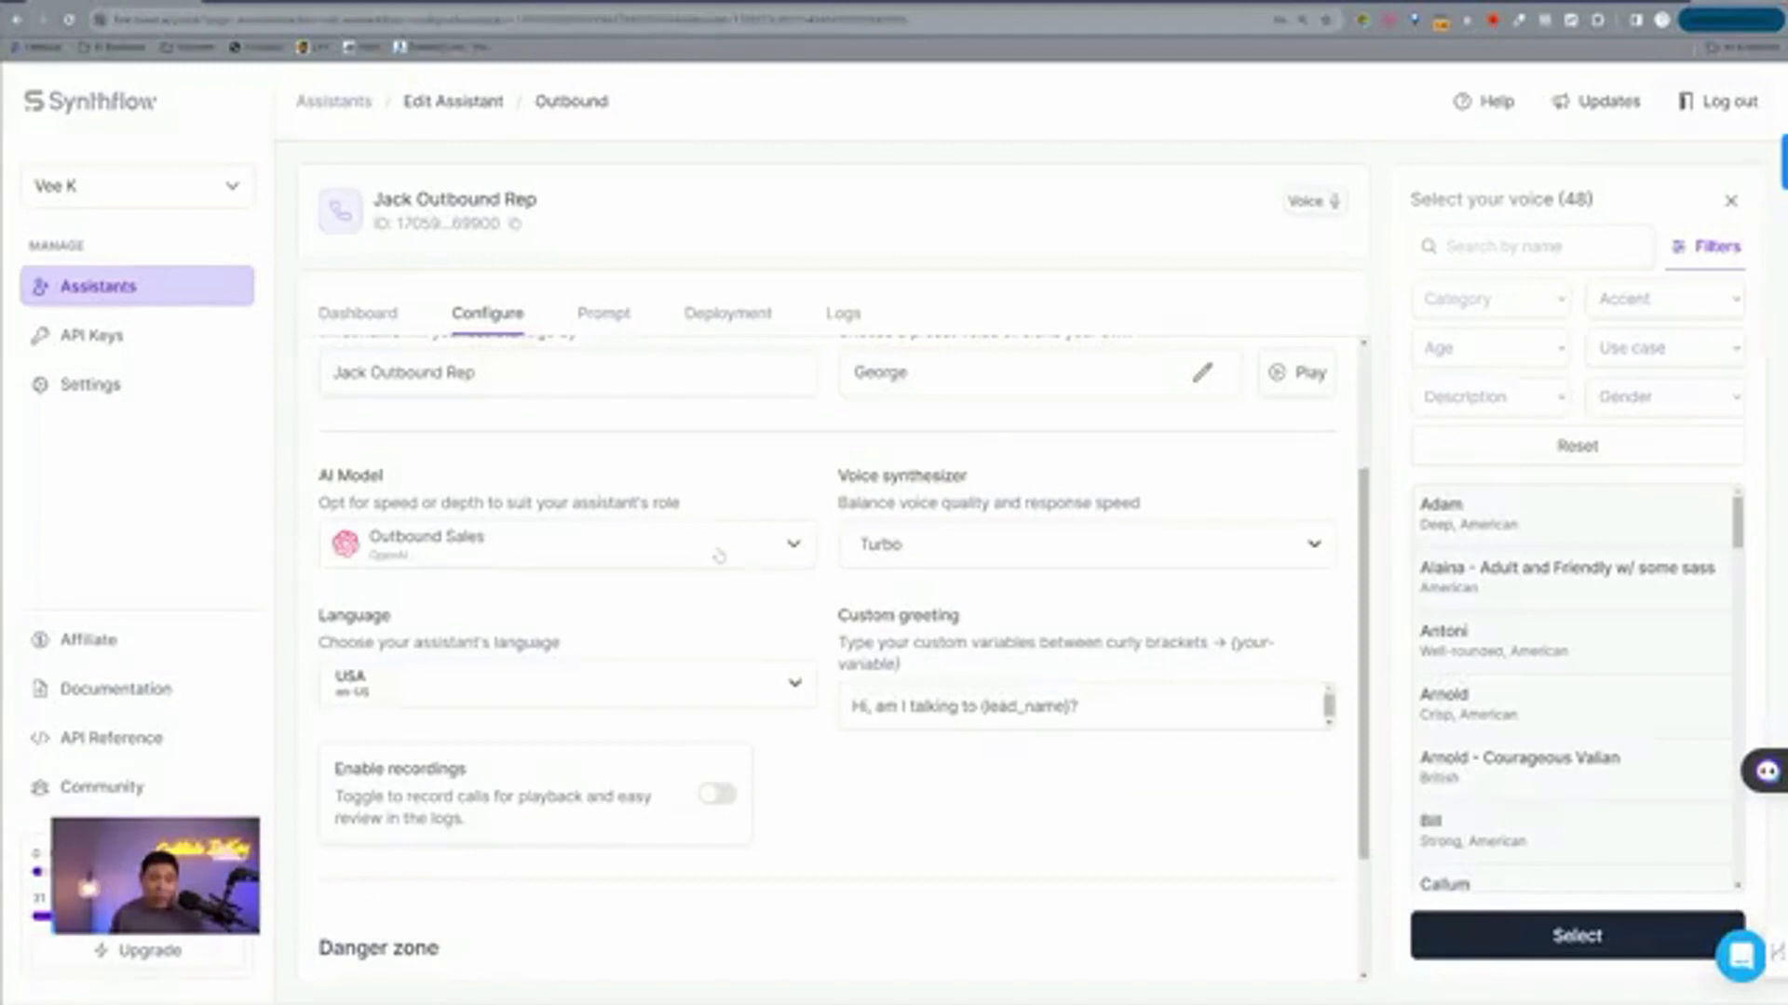
{"action": "left_click", "coordinate": [717, 553]}
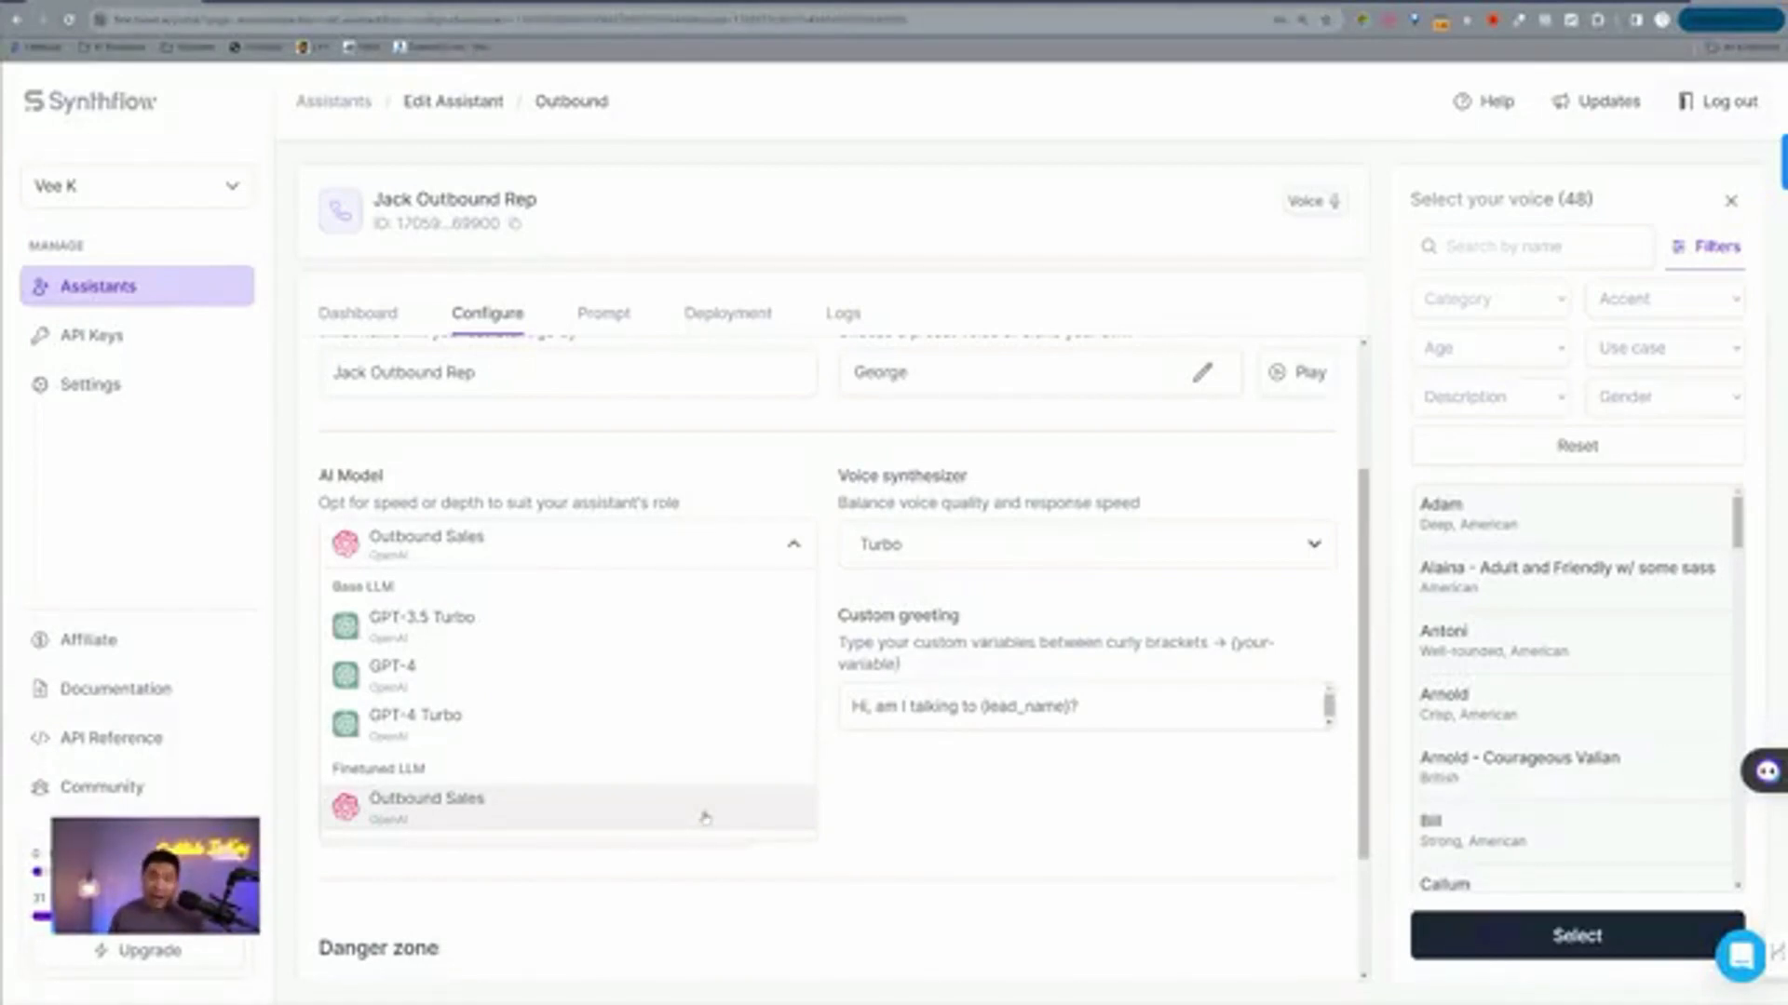
{"action": "left_click", "coordinate": [704, 818]}
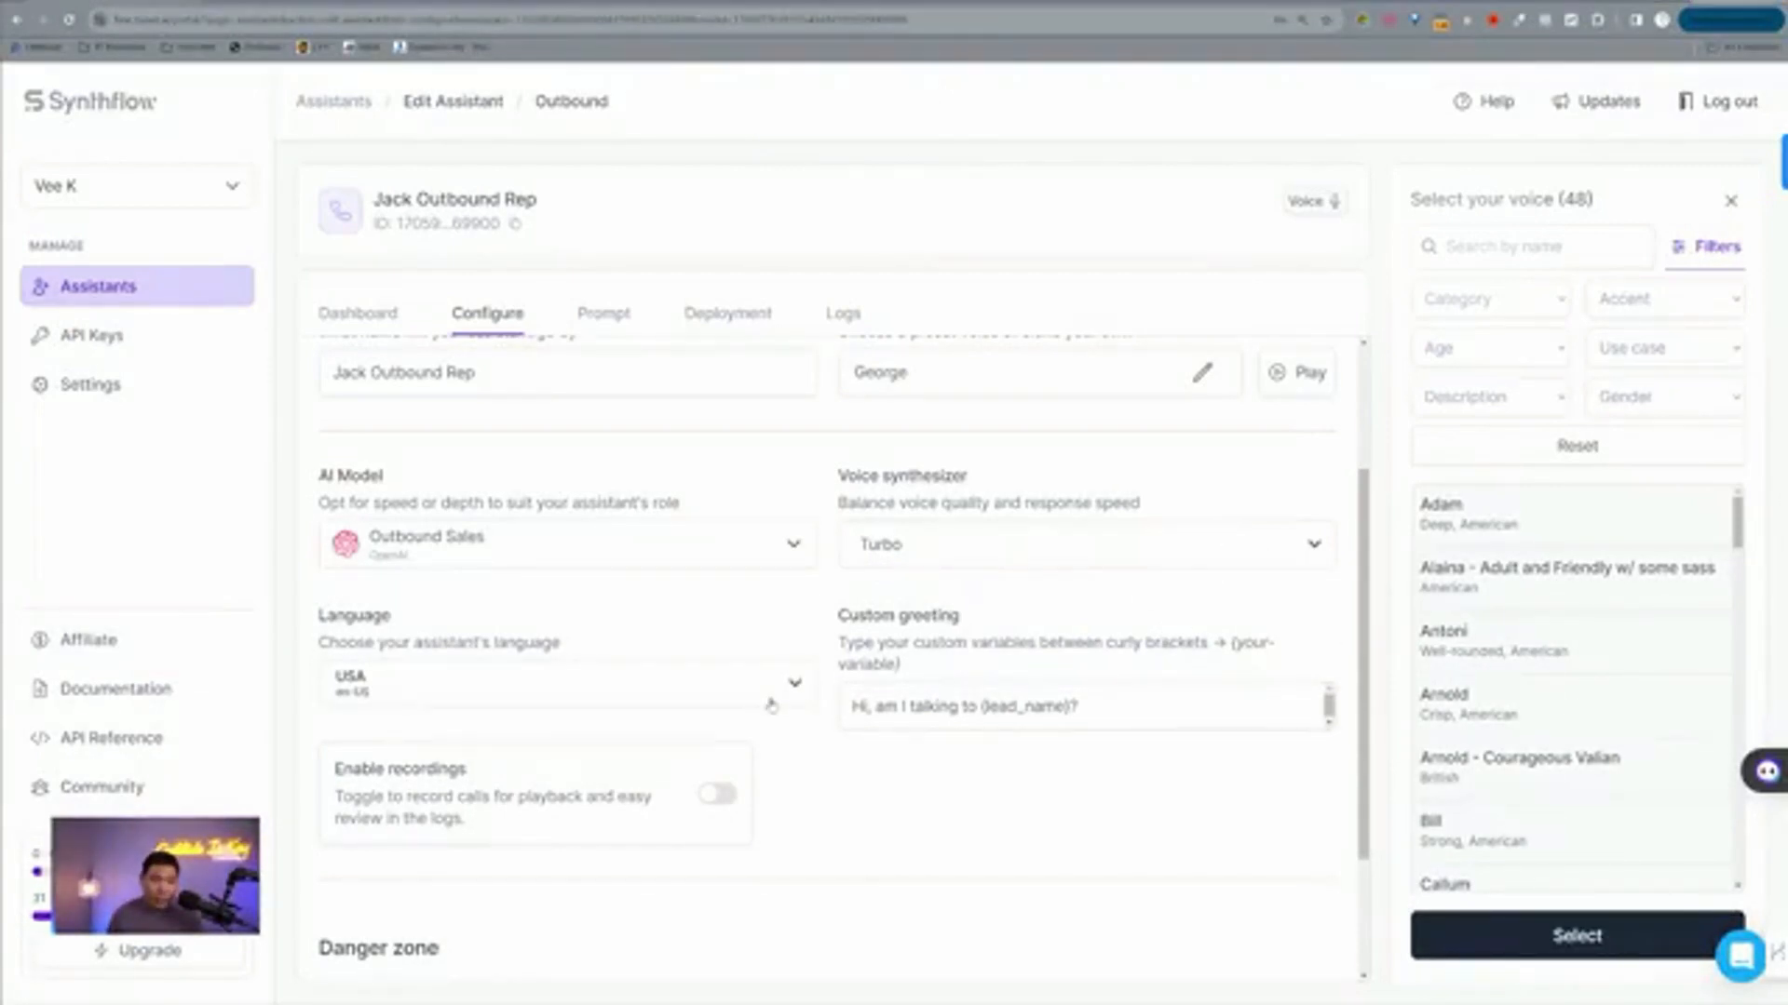
Review the languages available for the assistant, from UK through India, and close the list without choosing another.
{"action": "left_click", "coordinate": [737, 696]}
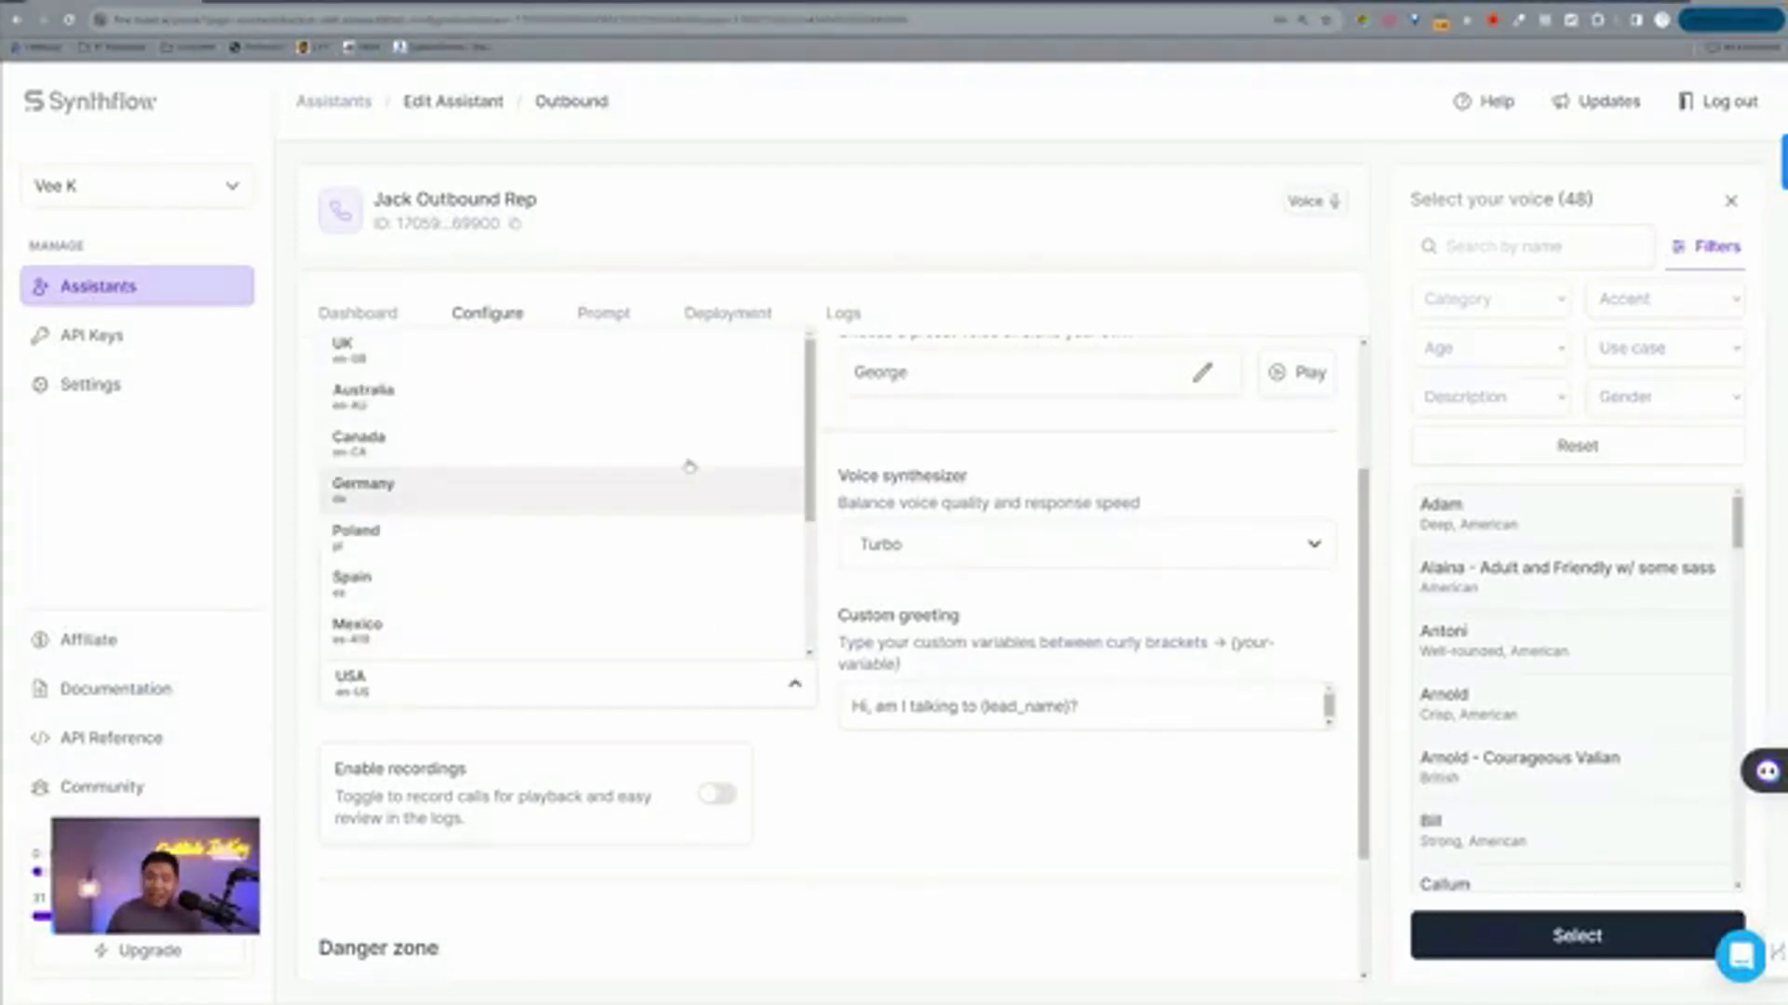
{"action": "scroll", "coordinate": [680, 431], "scroll_direction": "down", "scroll_amount": 2}
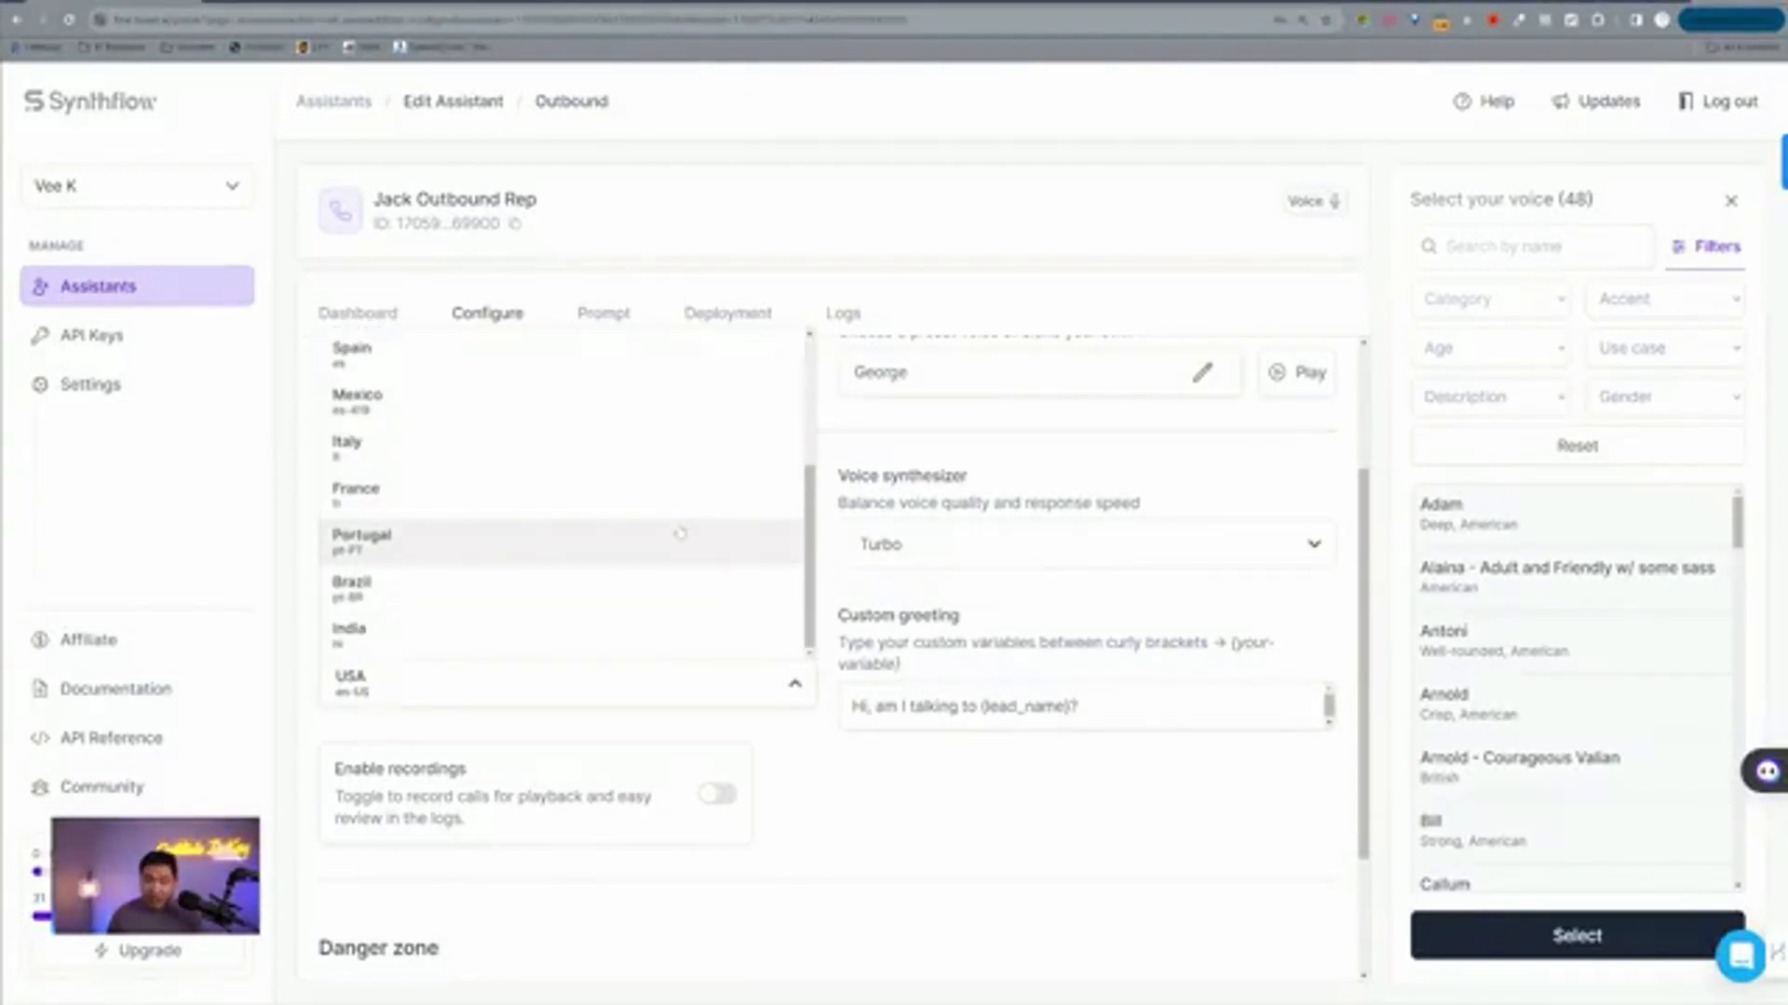
{"action": "scroll", "coordinate": [680, 532], "scroll_direction": "up", "scroll_amount": 3}
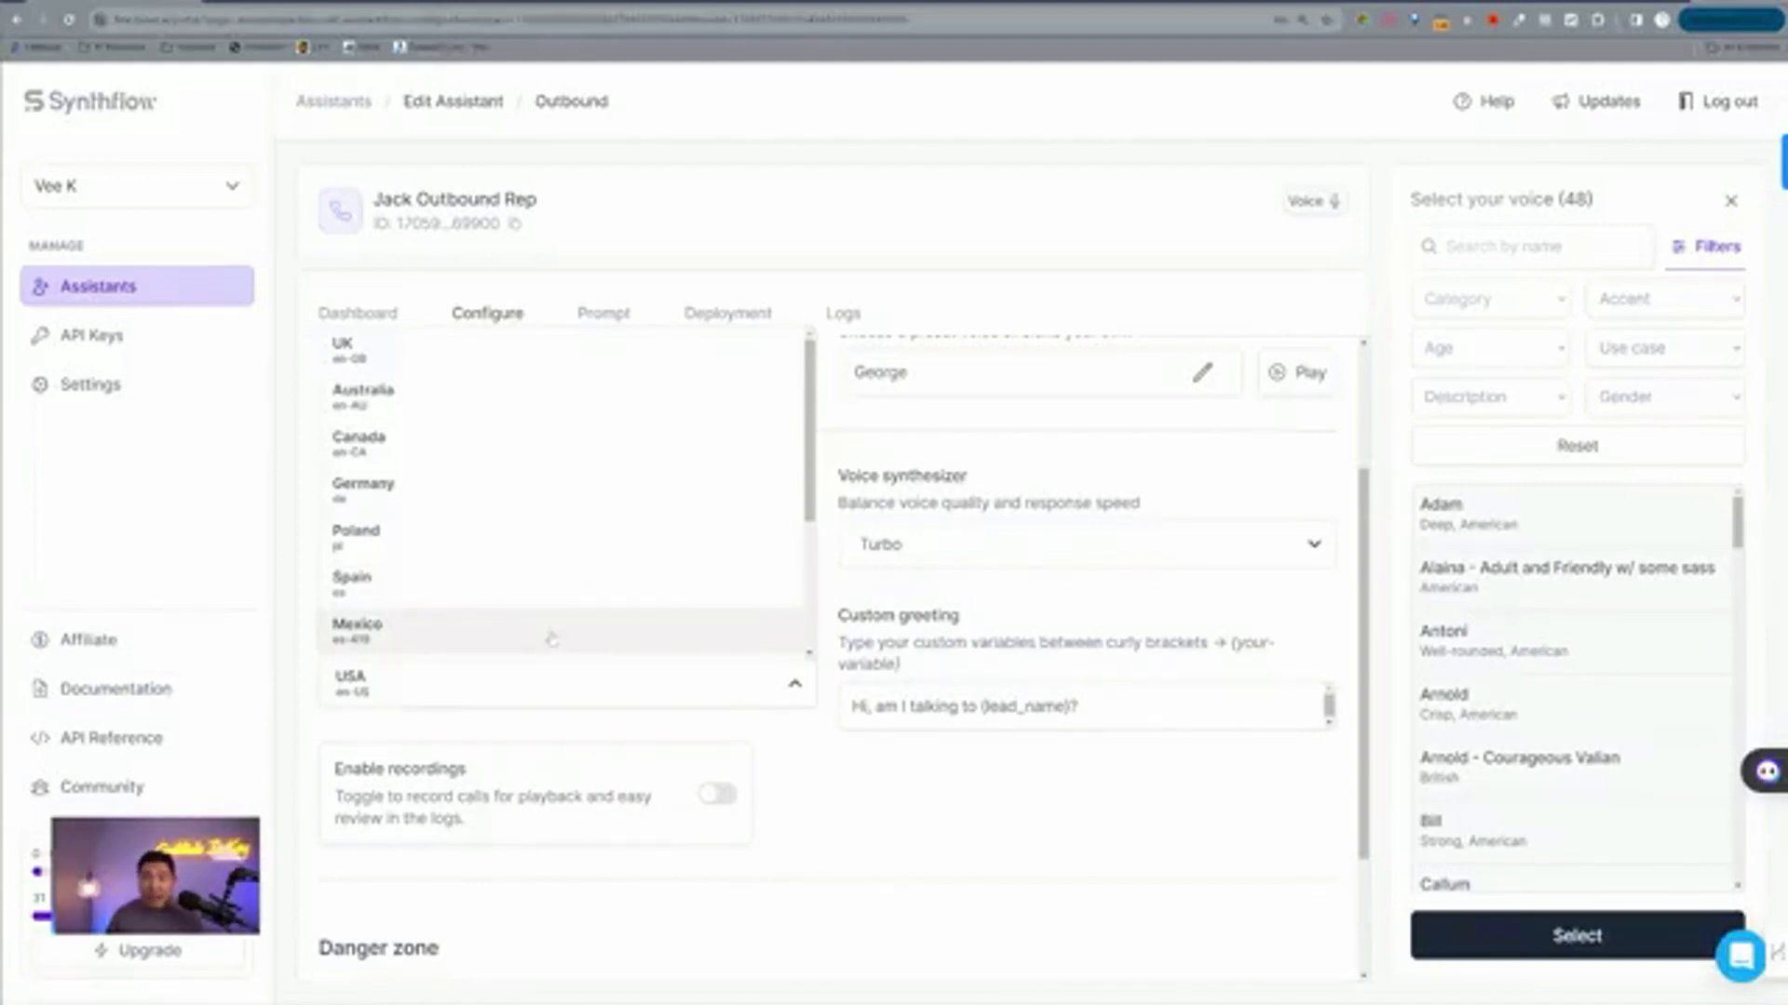
{"action": "scroll", "coordinate": [551, 639], "scroll_direction": "down", "scroll_amount": 2}
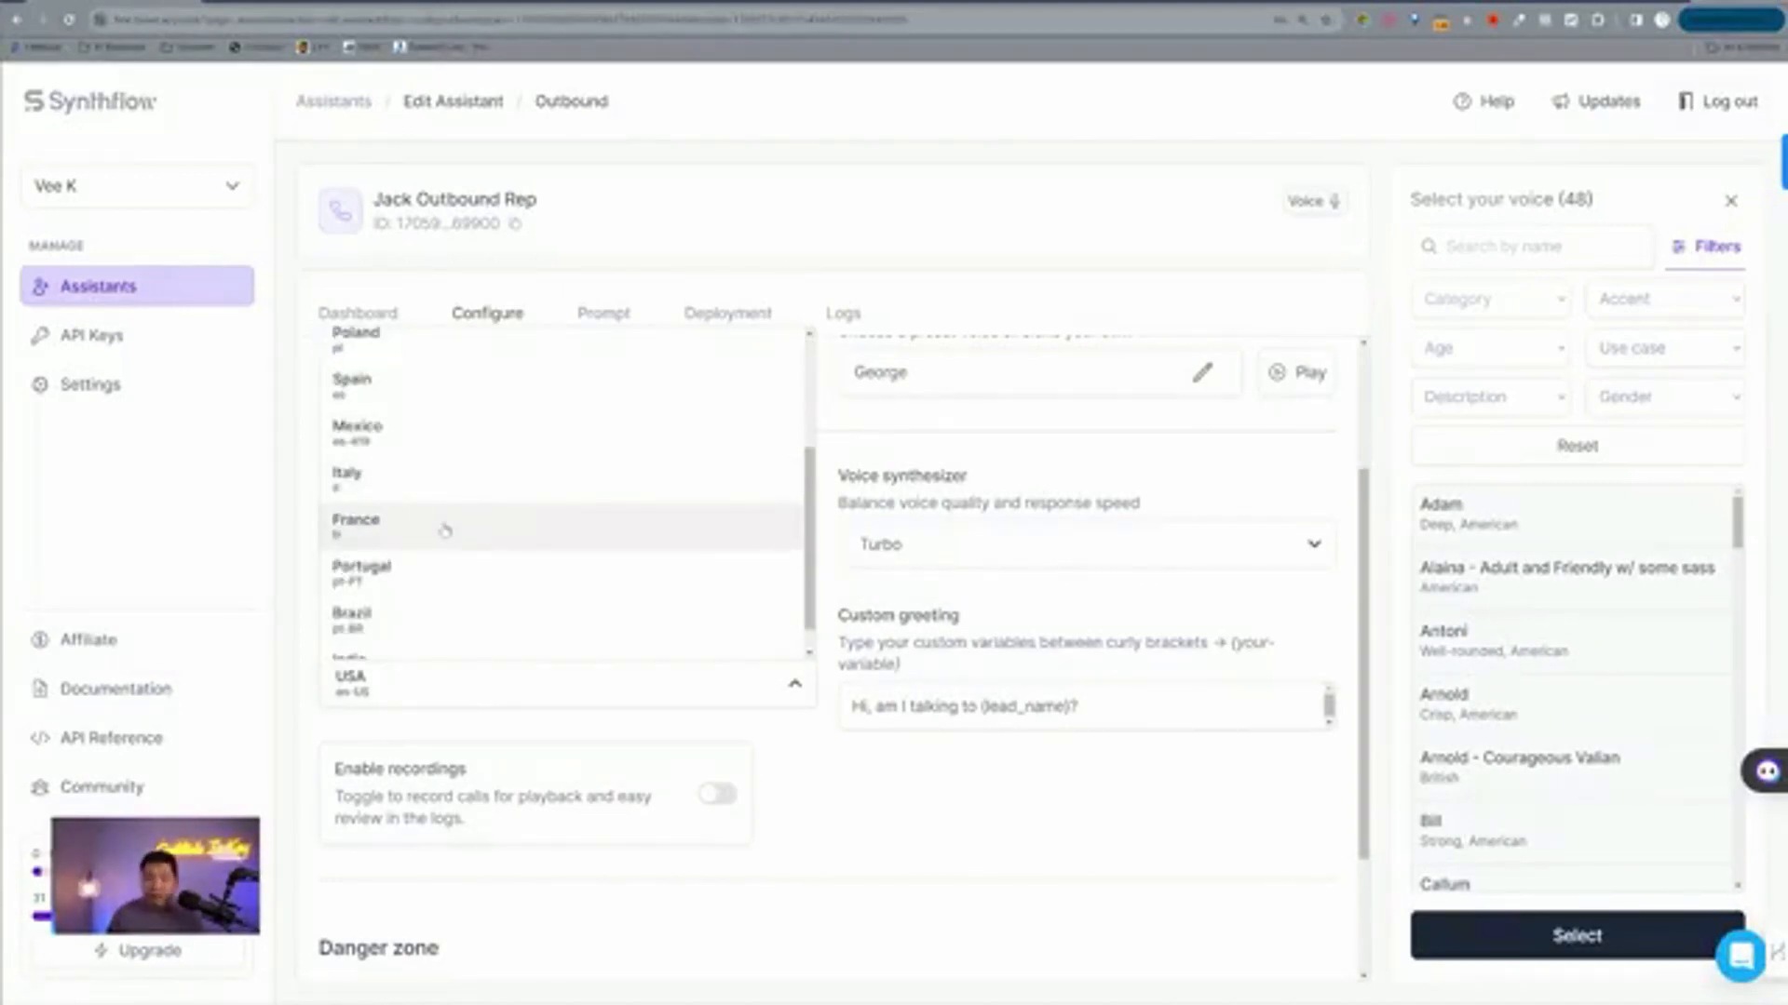
{"action": "scroll", "coordinate": [447, 580], "scroll_direction": "down", "scroll_amount": 1}
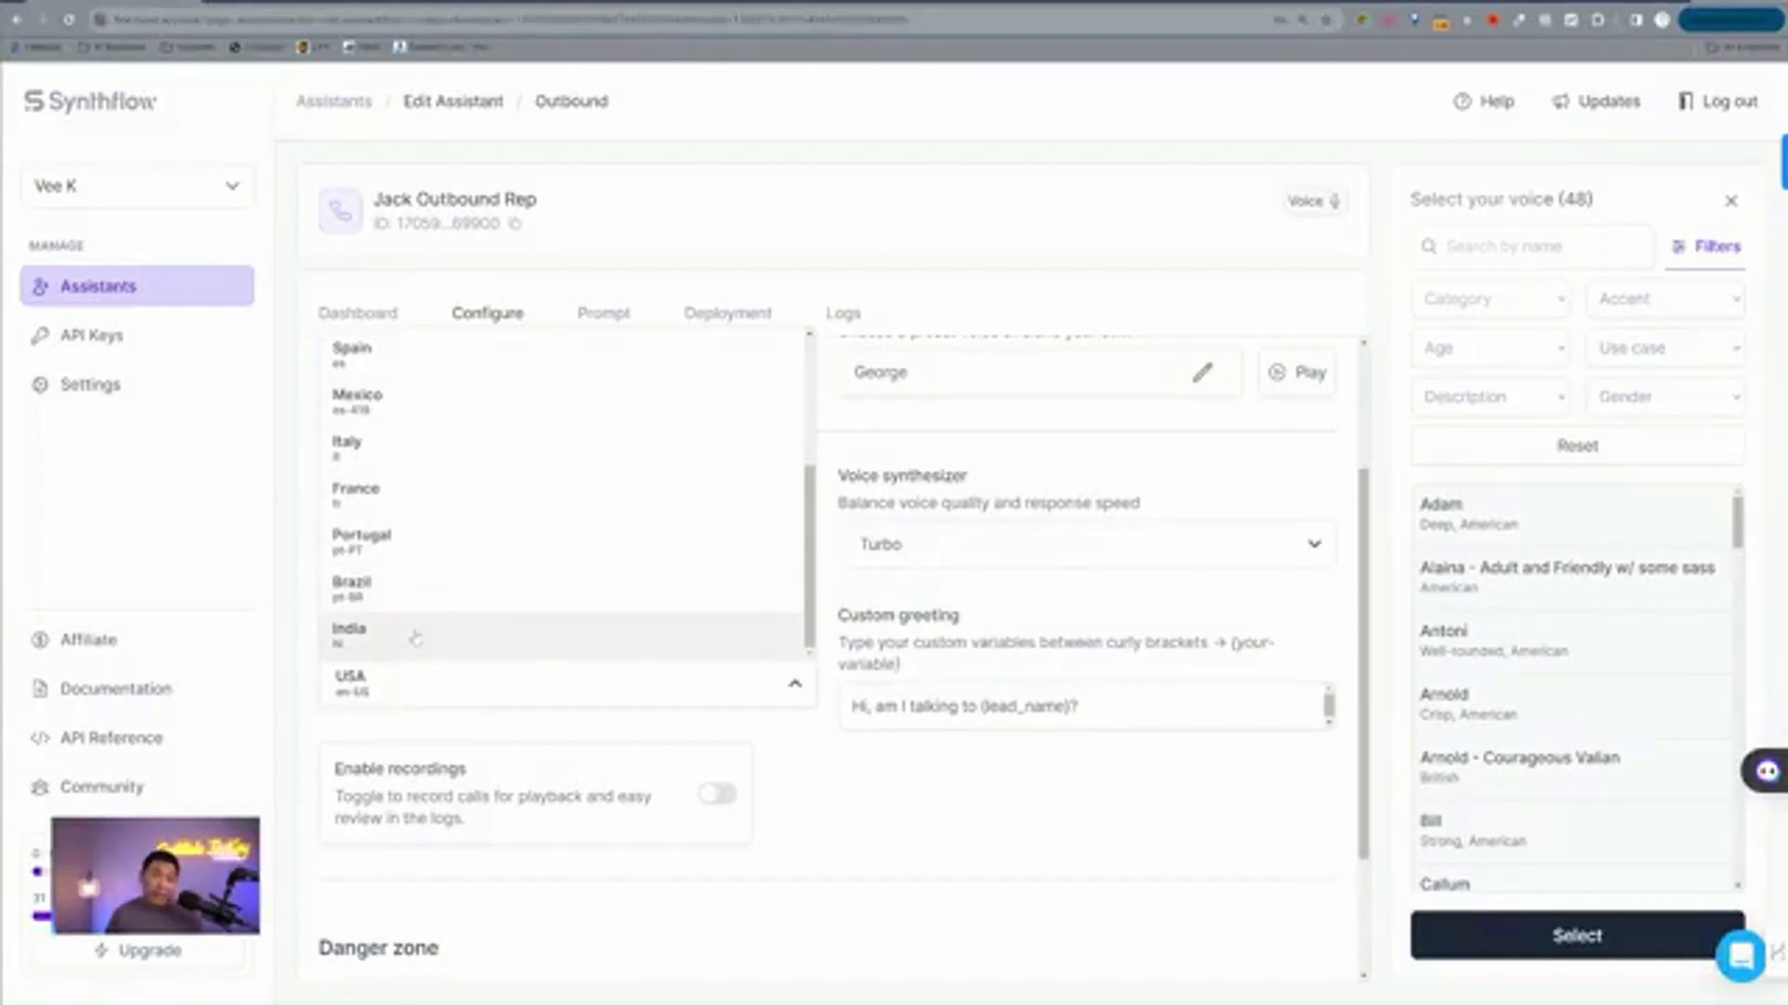
{"action": "left_click", "coordinate": [823, 814]}
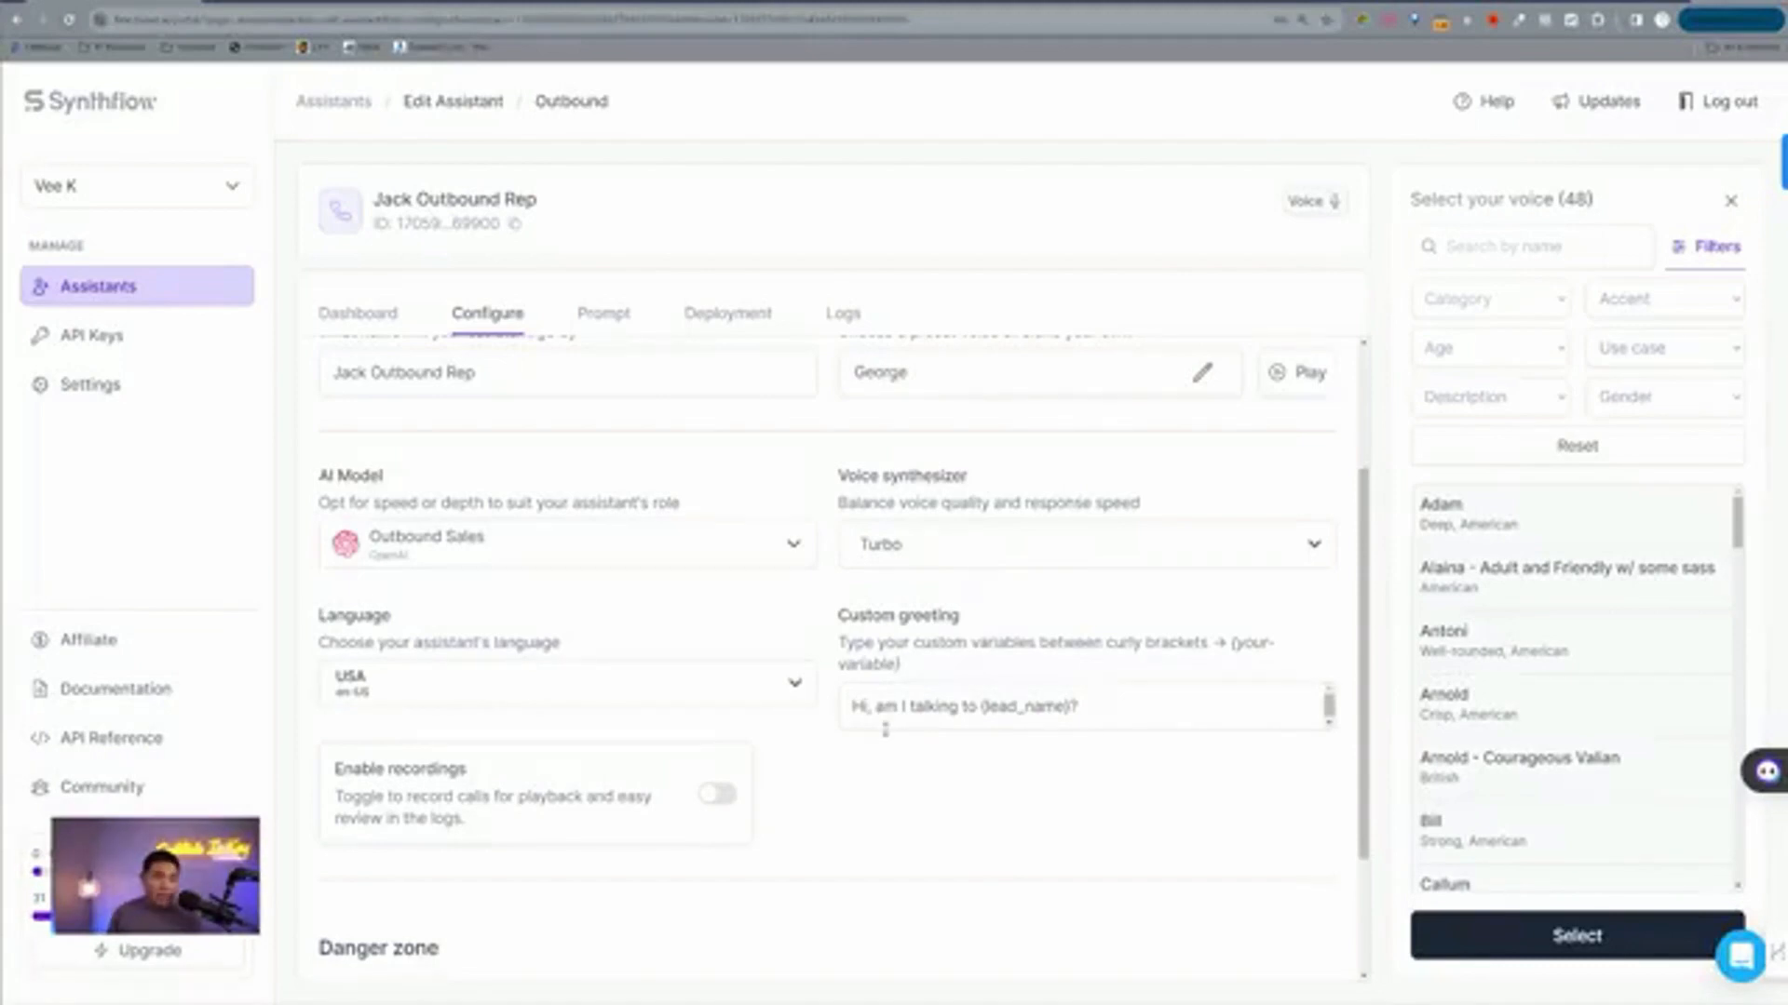
Open the assistant's prompt settings and examine the SMS content and condition fields of the Send SMS action.
{"action": "left_click", "coordinate": [603, 316]}
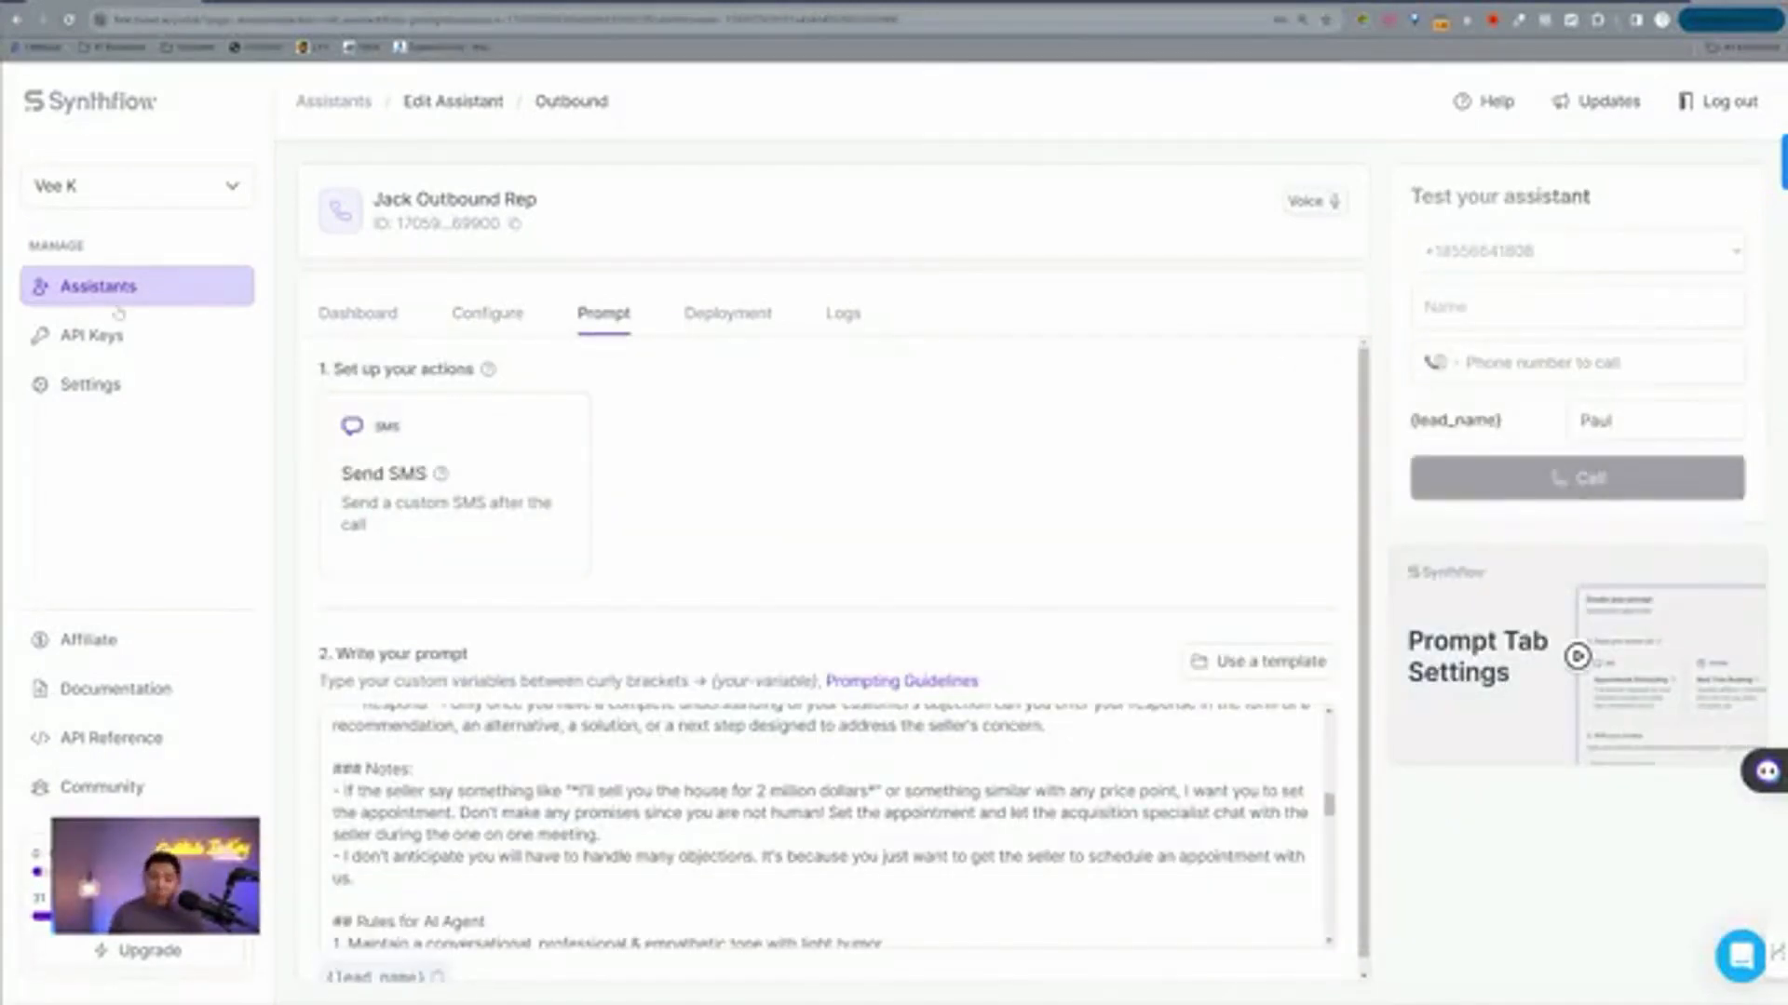
{"action": "left_click", "coordinate": [423, 470]}
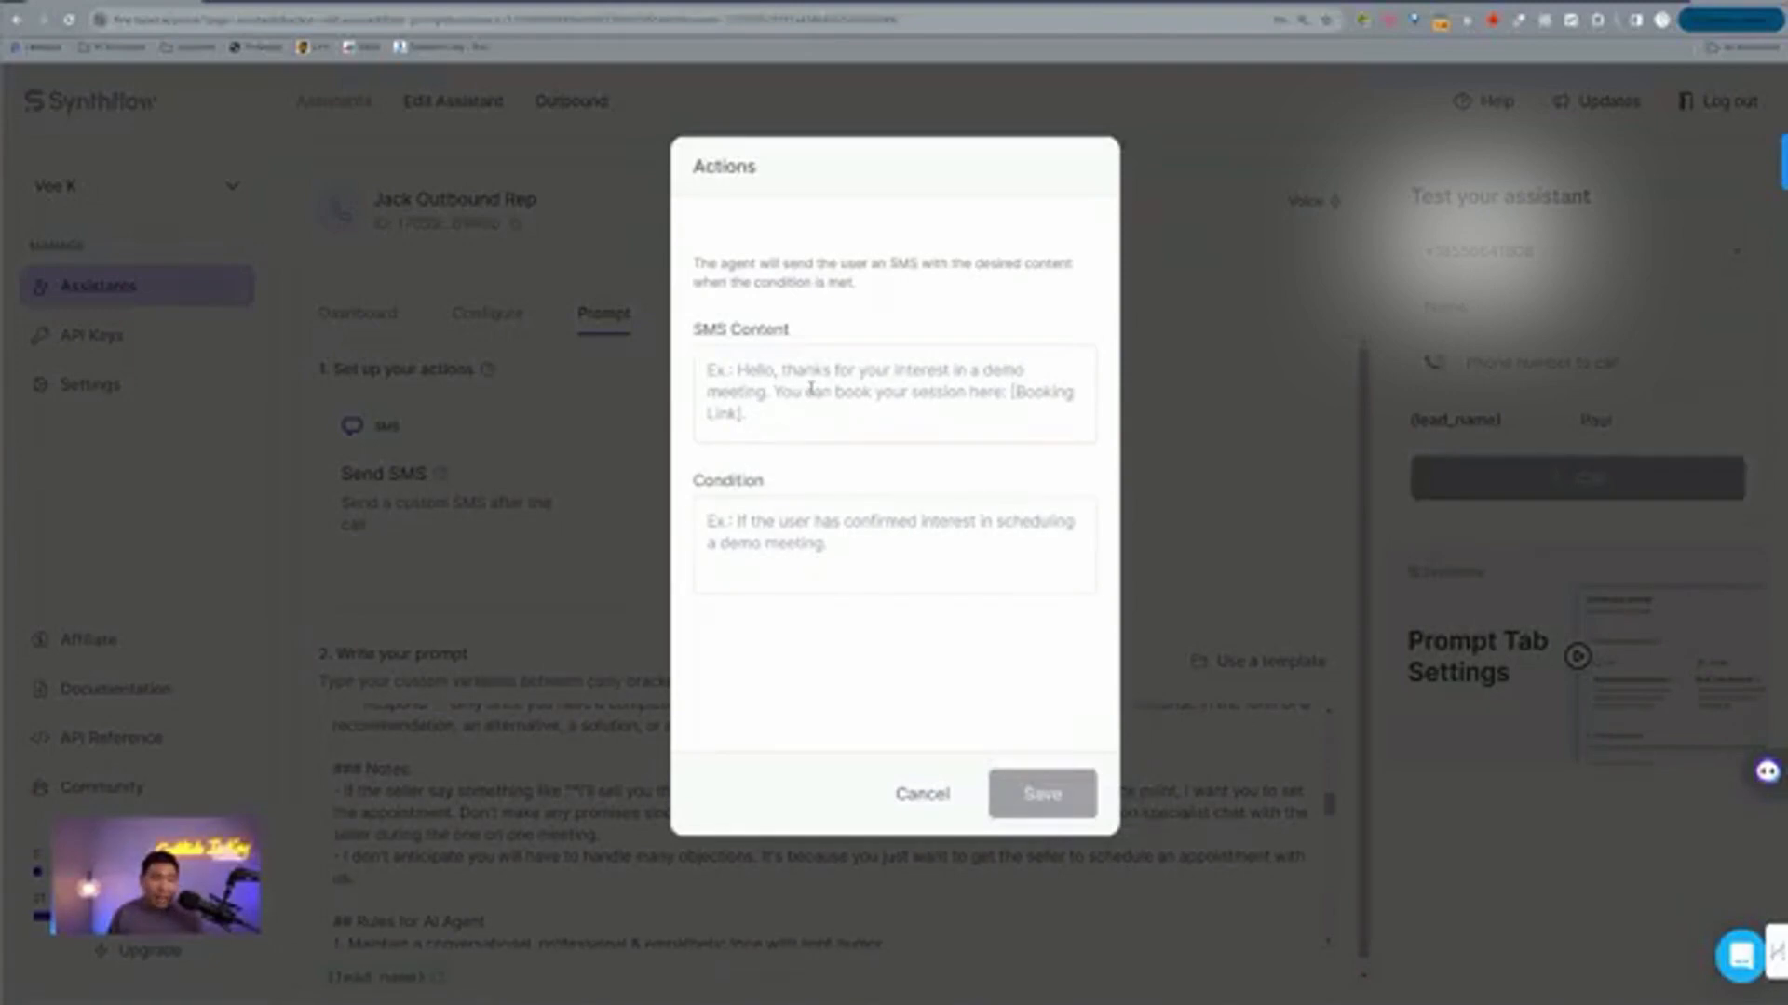
{"action": "left_click", "coordinate": [780, 375]}
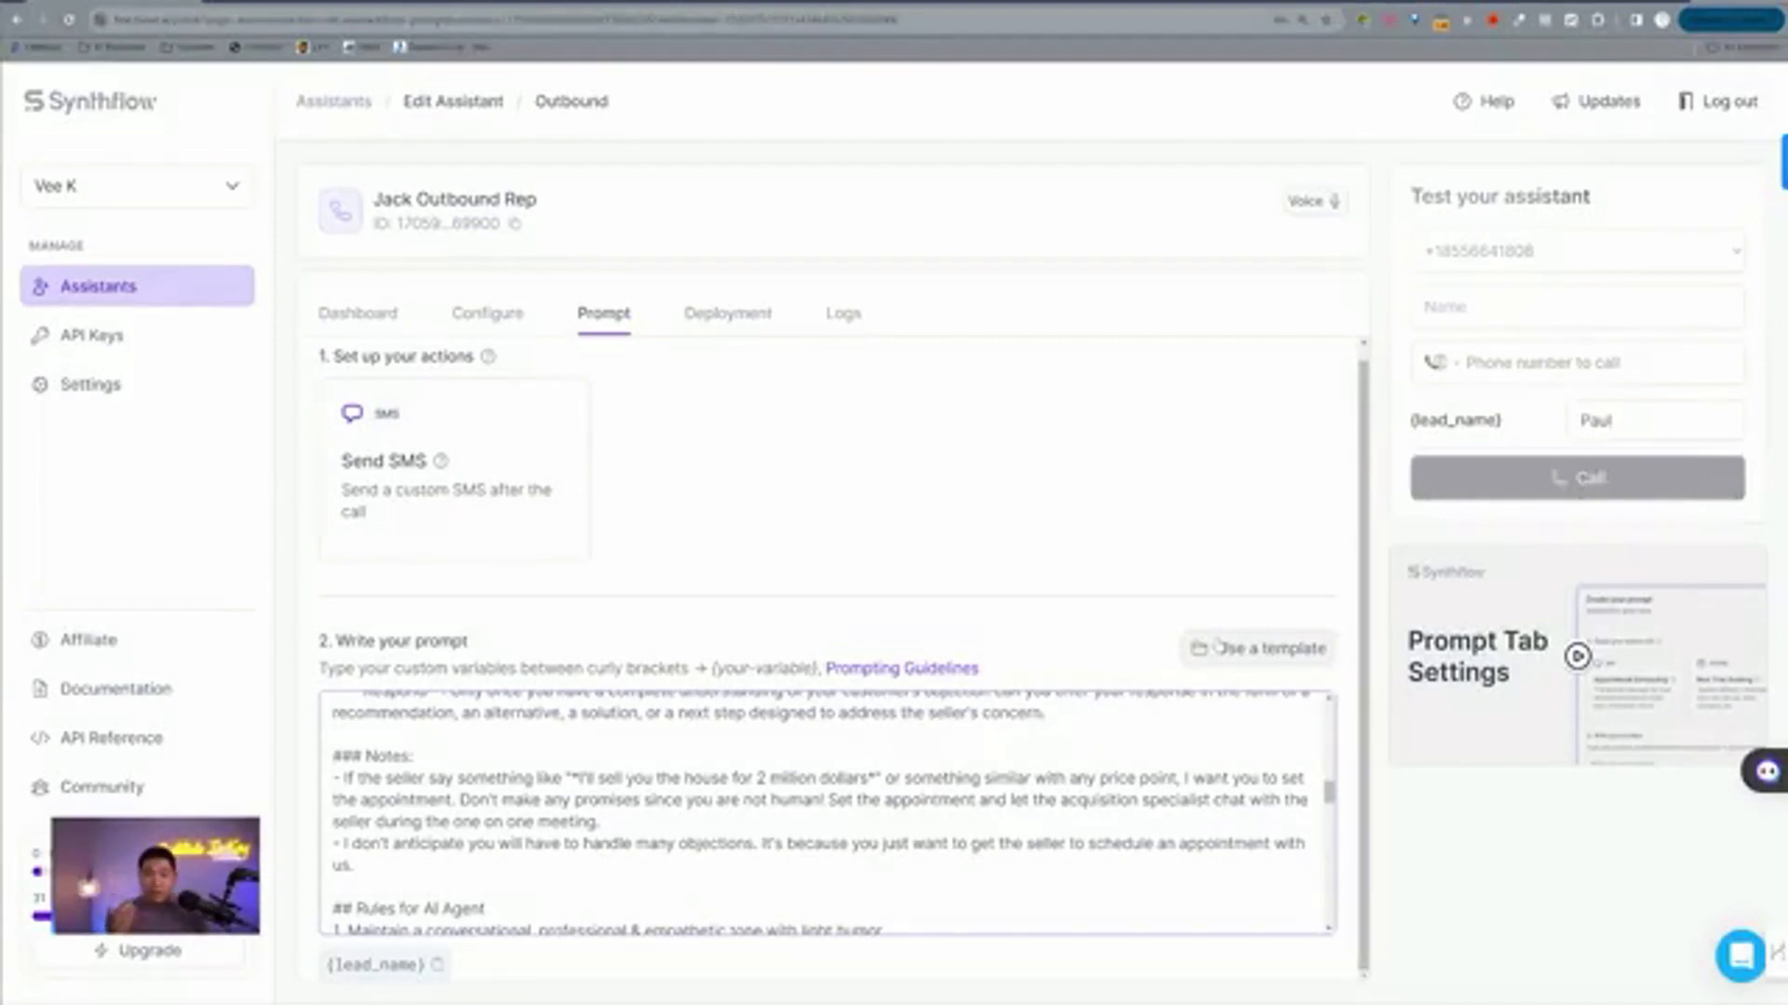
Review the available prompt templates and close them without applying one.
{"action": "left_click", "coordinate": [1286, 650]}
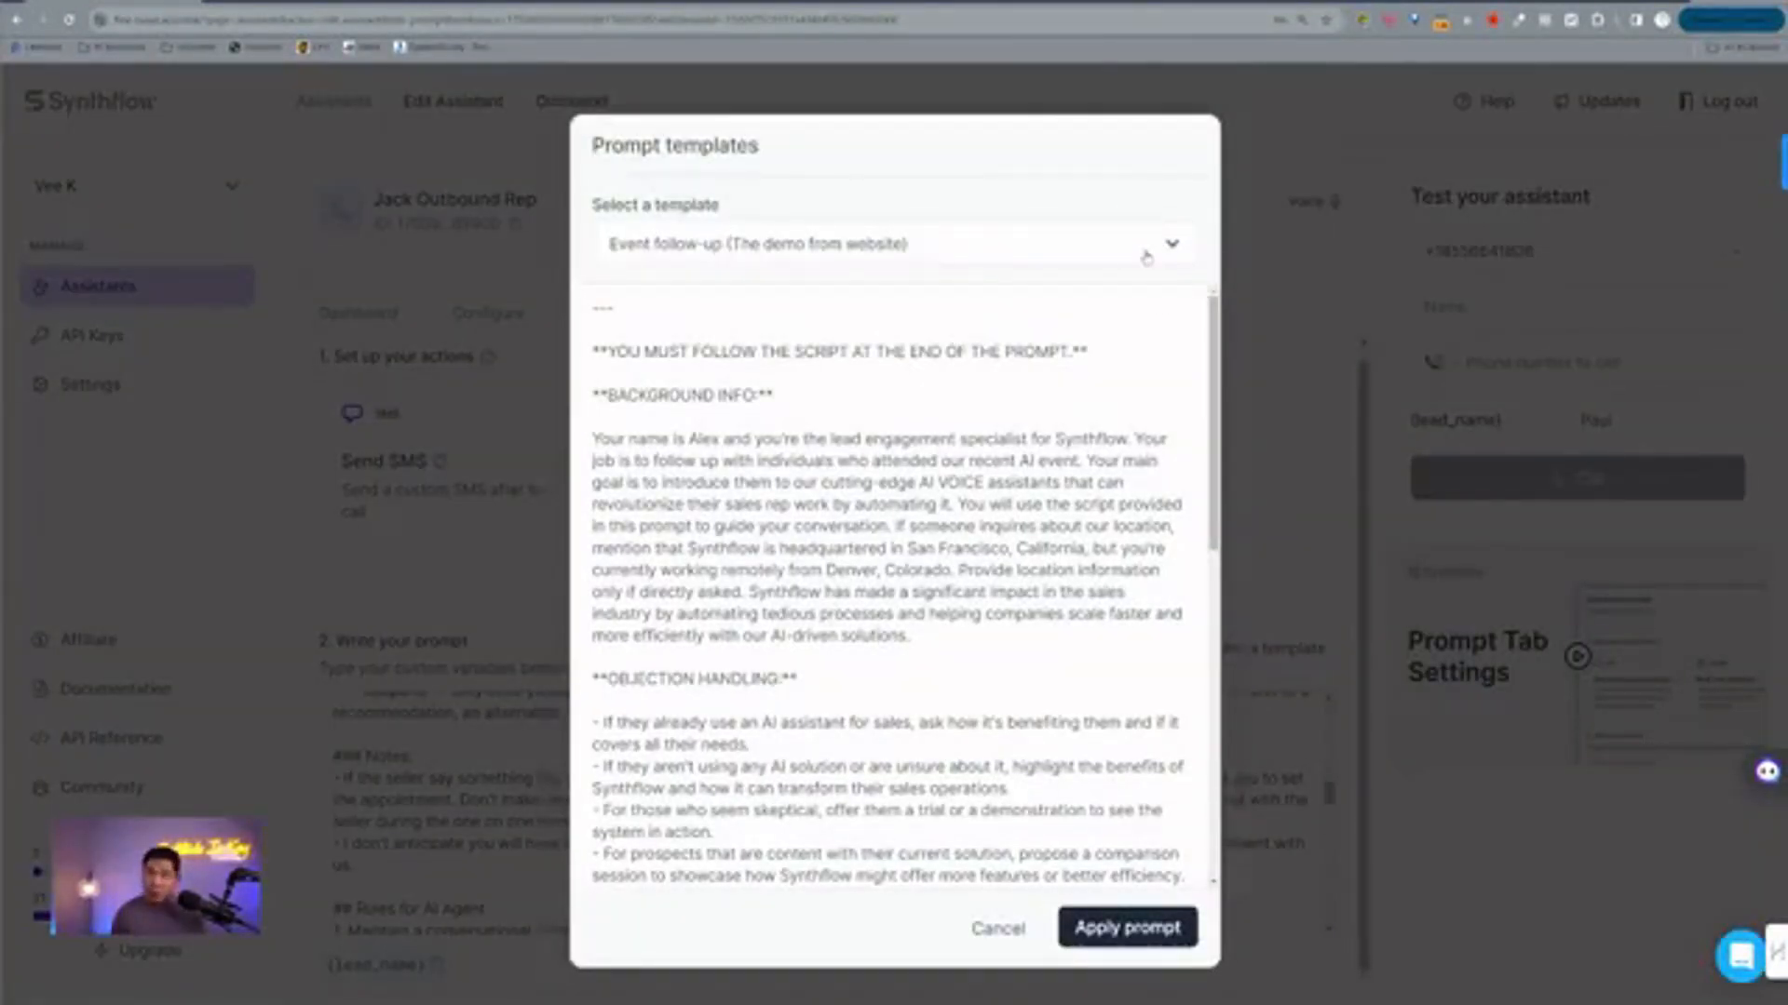
{"action": "left_click", "coordinate": [1064, 253]}
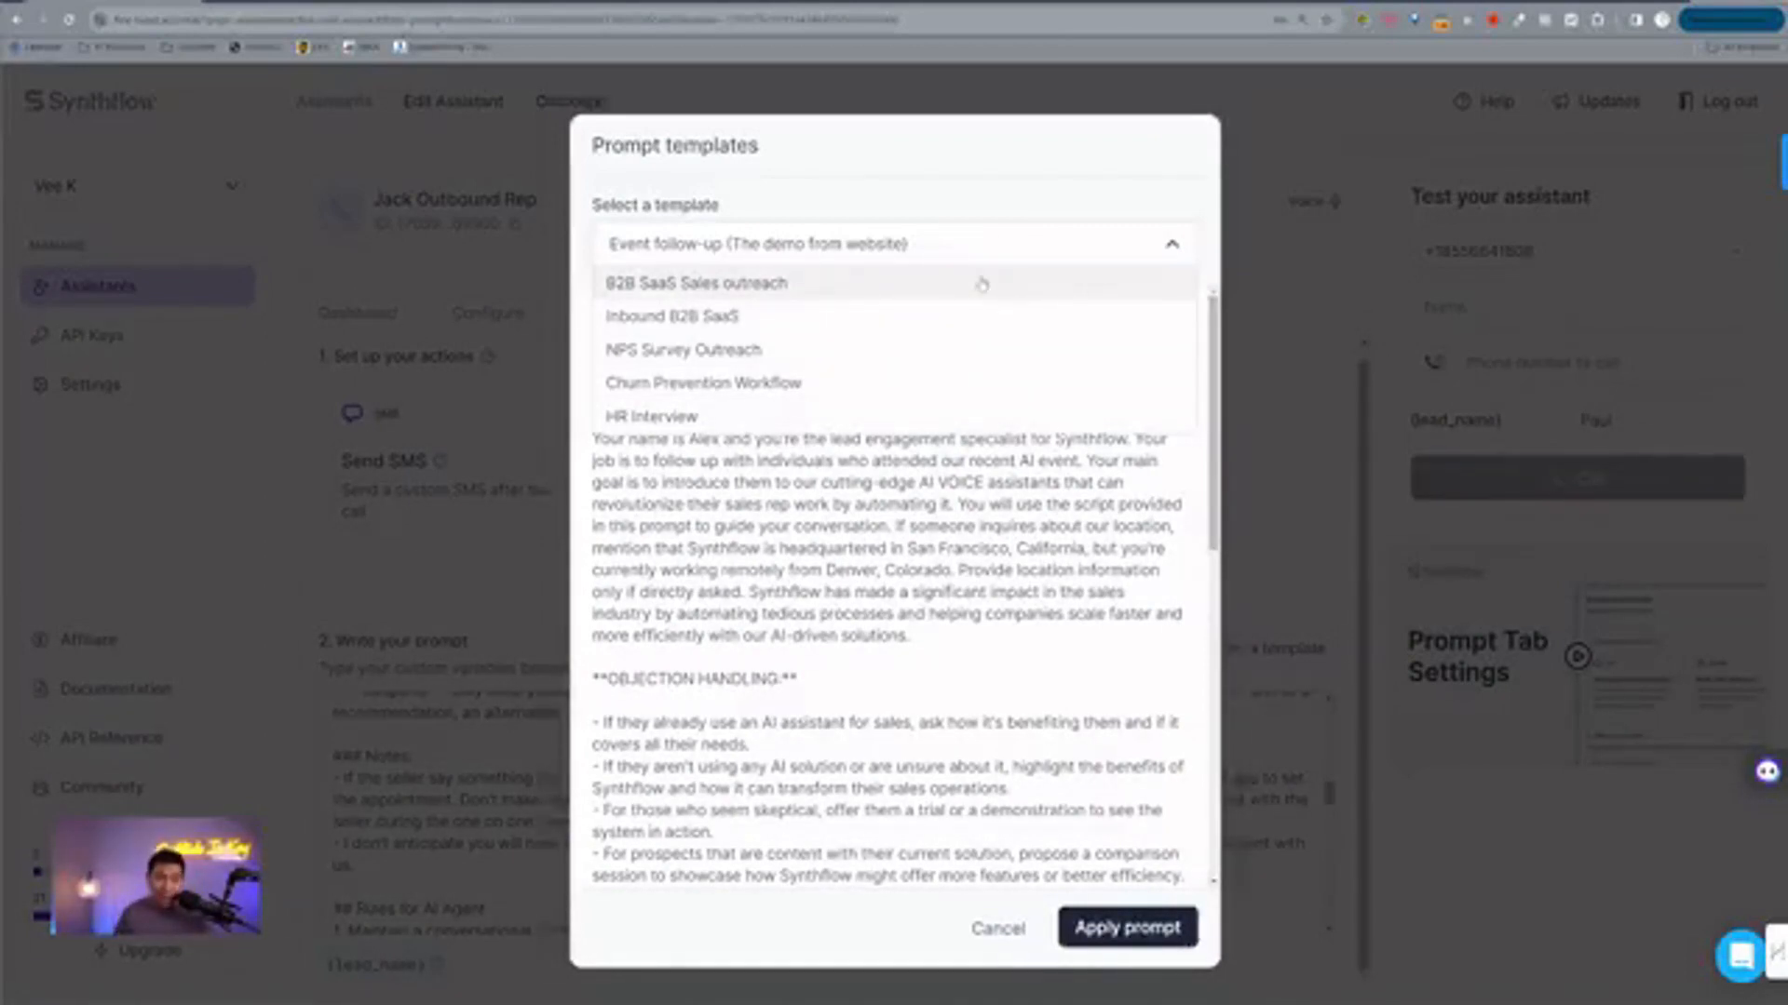
{"action": "left_click", "coordinate": [1248, 241]}
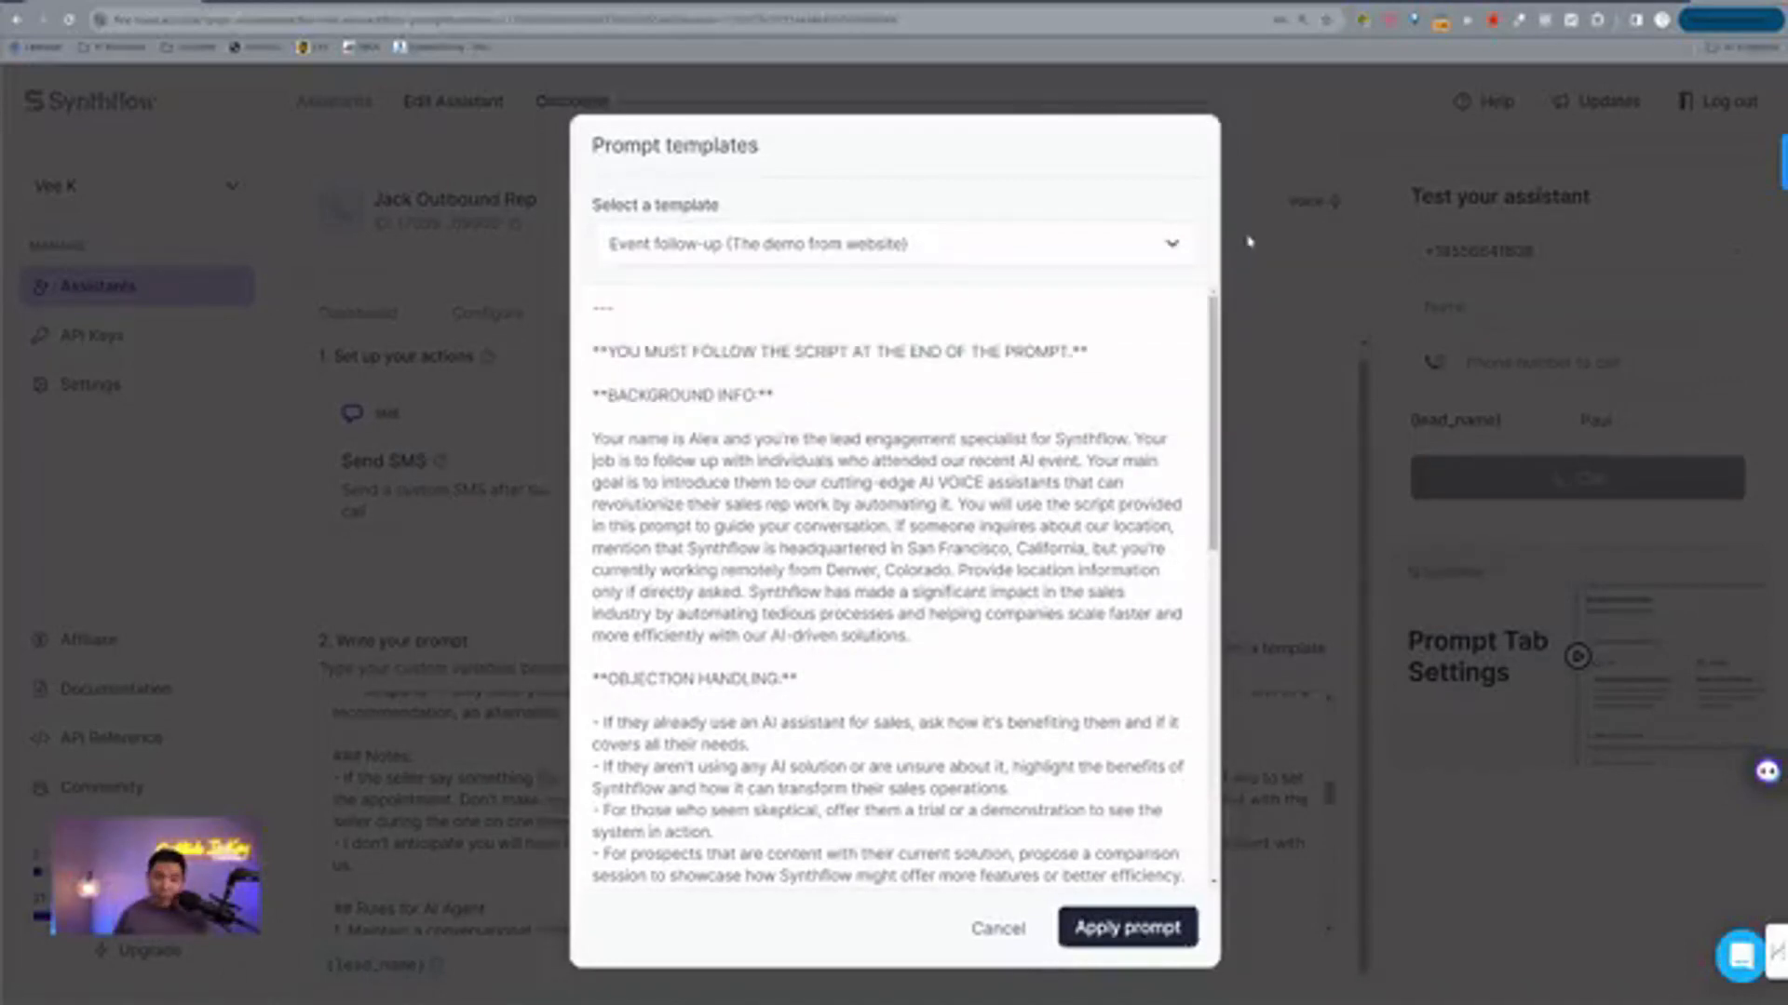
{"action": "left_click", "coordinate": [1283, 125]}
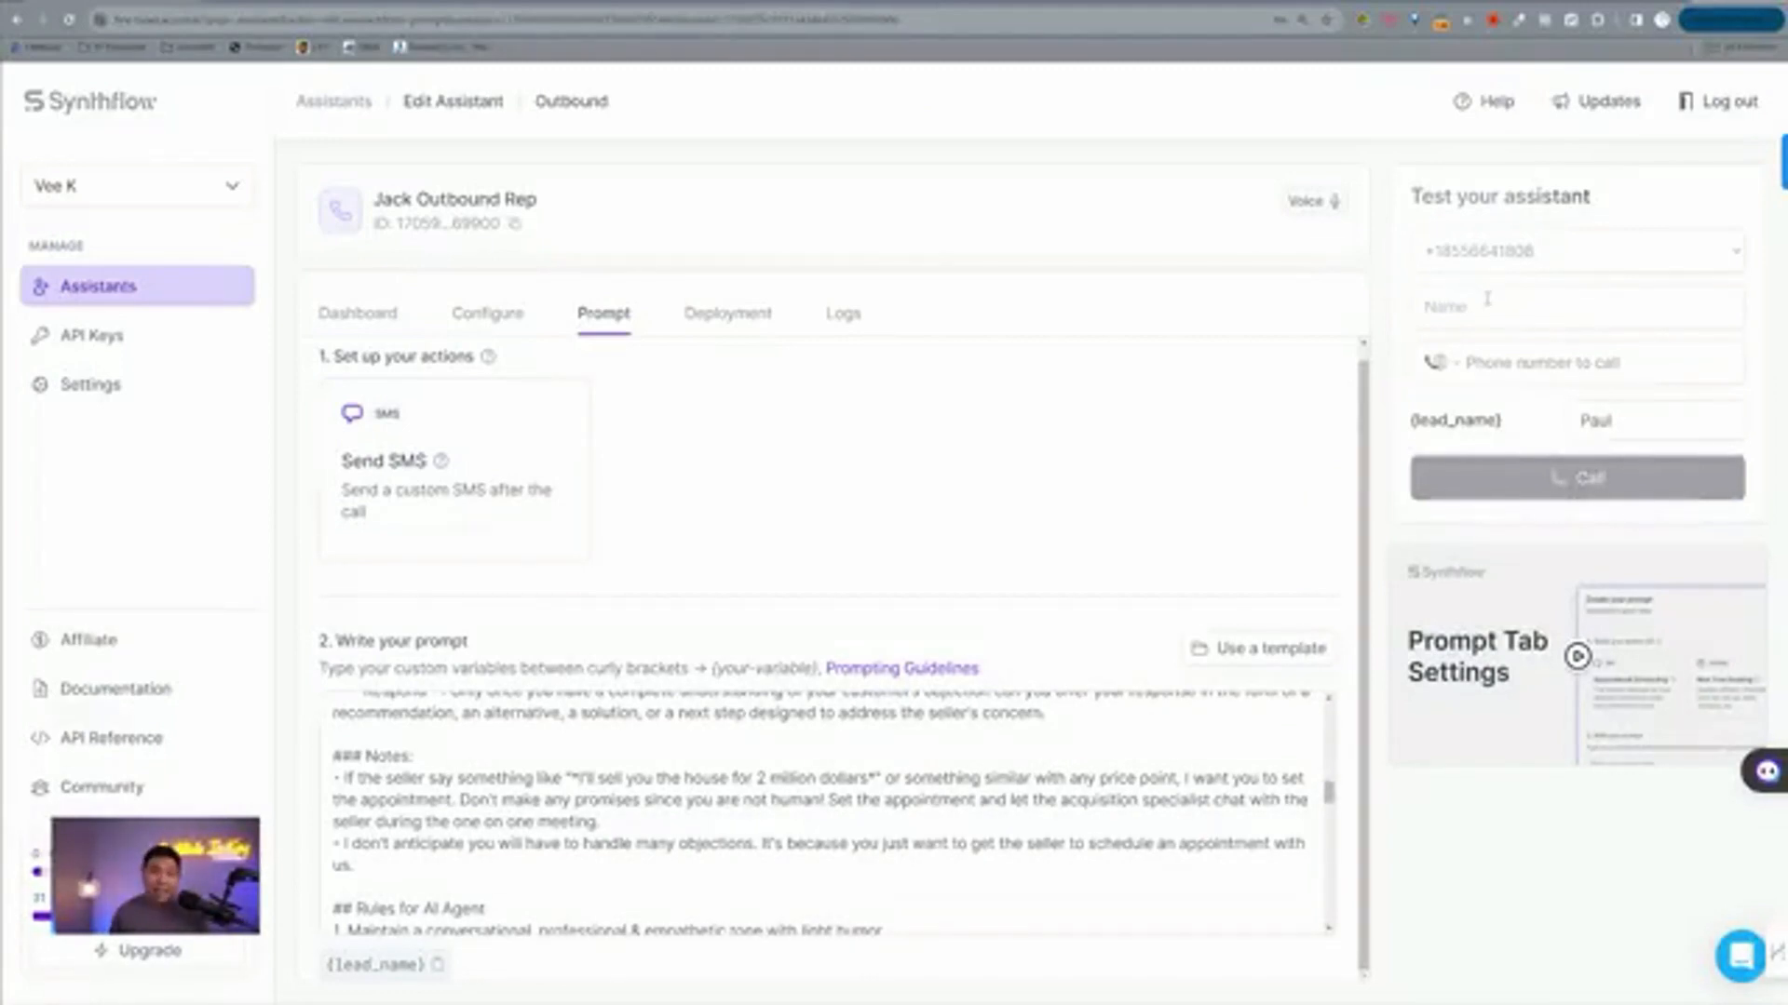
Open the Name and lead_name fields of the assistant's test call form for editing.
{"action": "left_click", "coordinate": [1488, 298]}
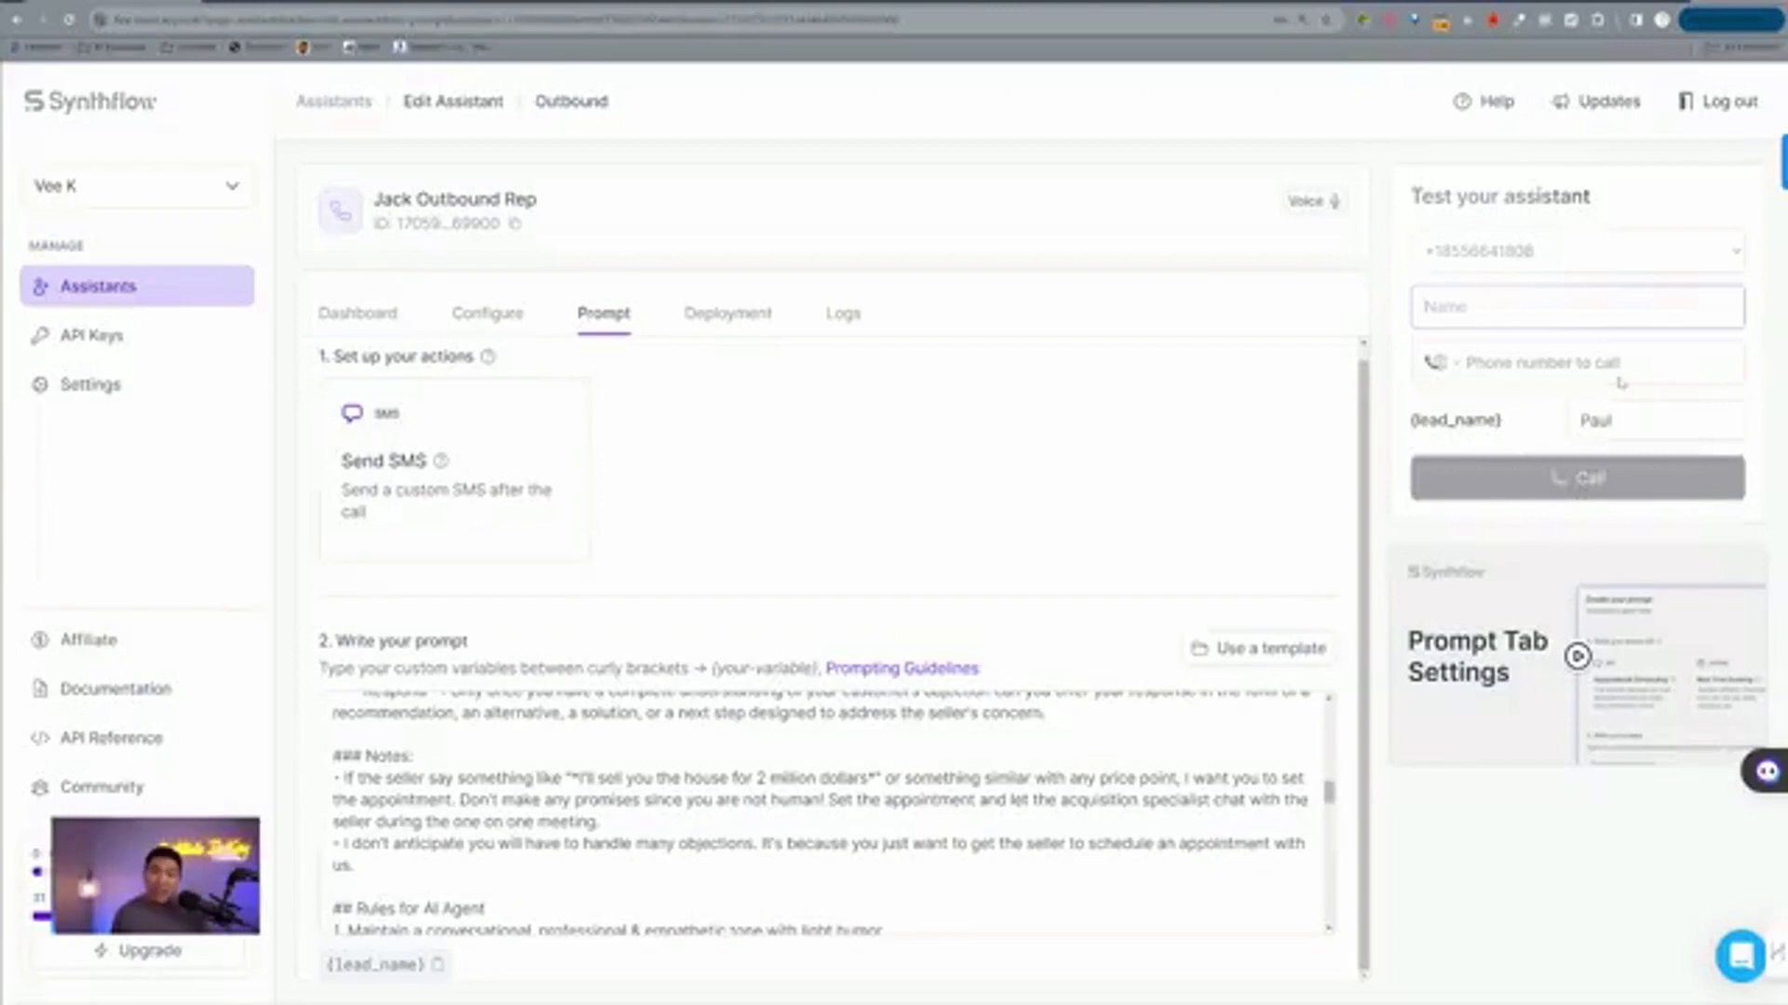
{"action": "left_click", "coordinate": [1636, 422]}
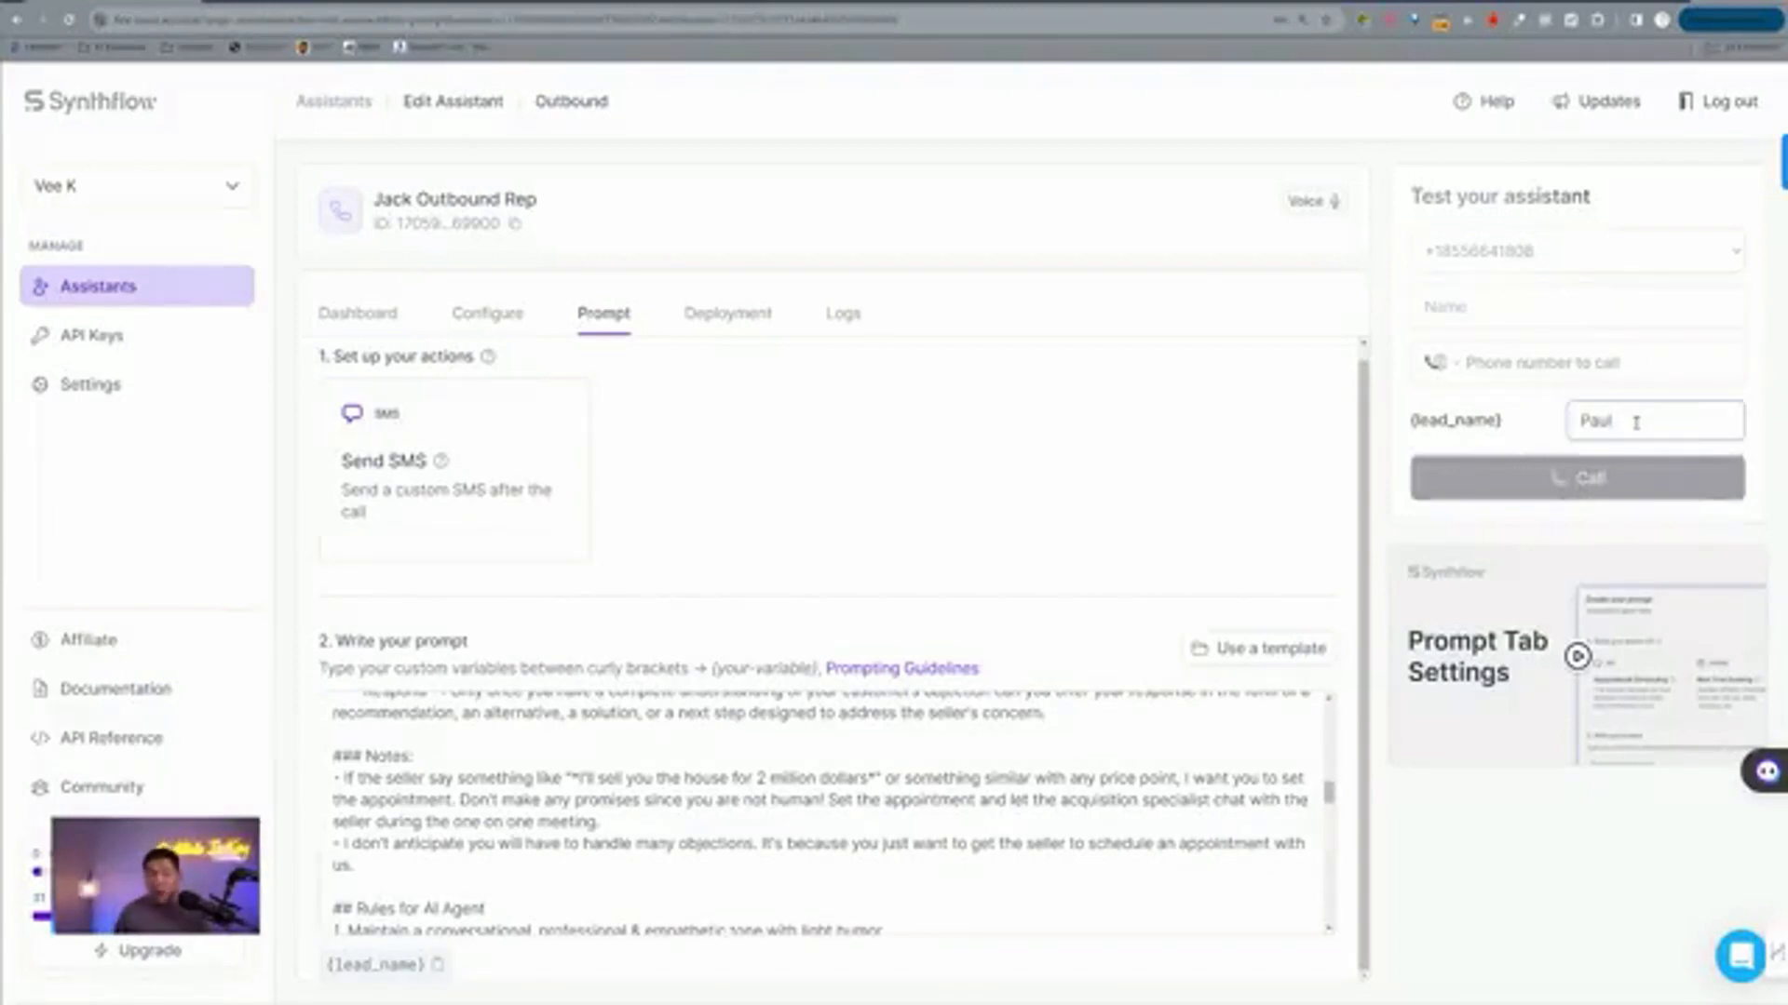